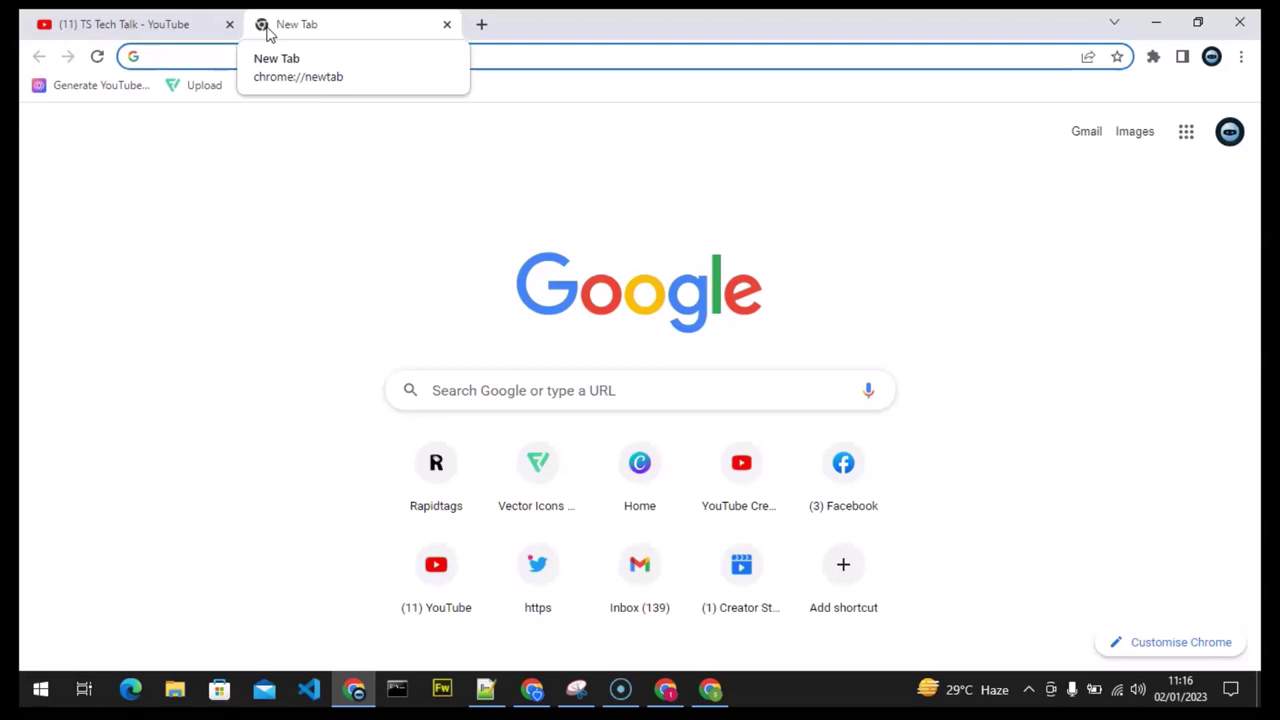
Step: Switch back to the TS Tech Talk YouTube channel tab in Chrome
left_click(100, 24)
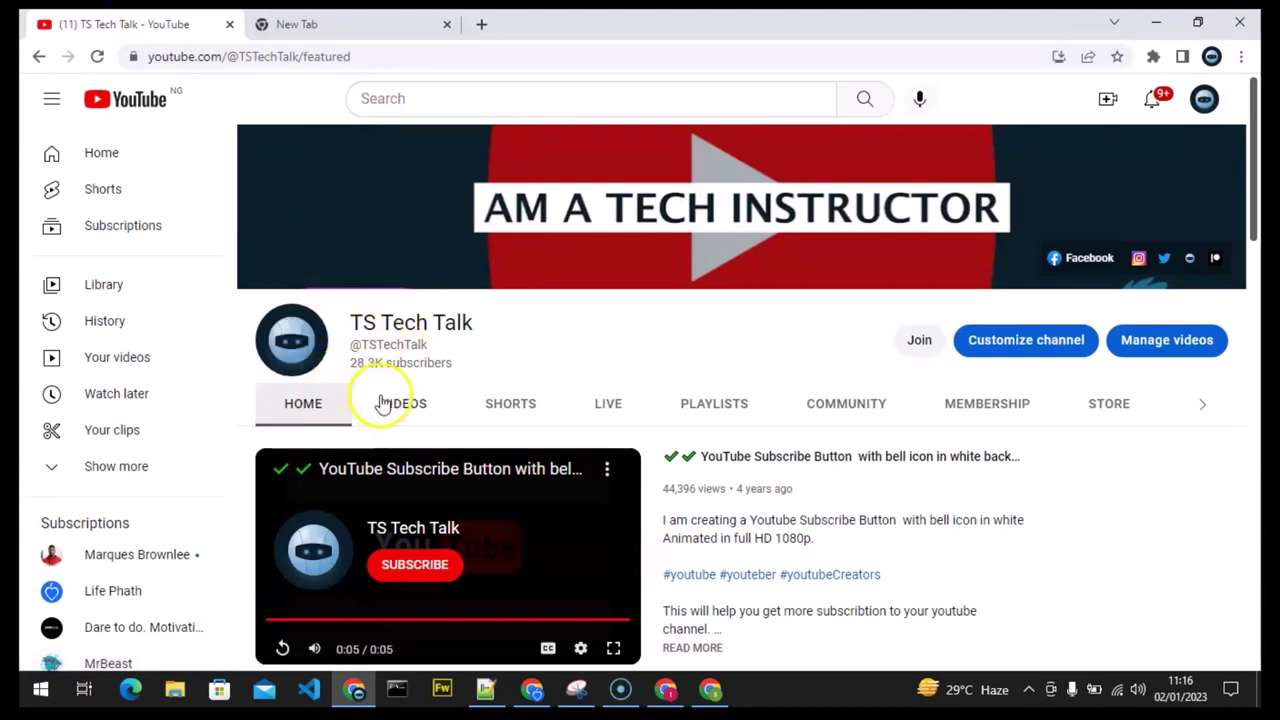
Step: Open TS Tech Talk's CHANNELS tab and scroll down to its Featured Channels list
left_click(1204, 406)
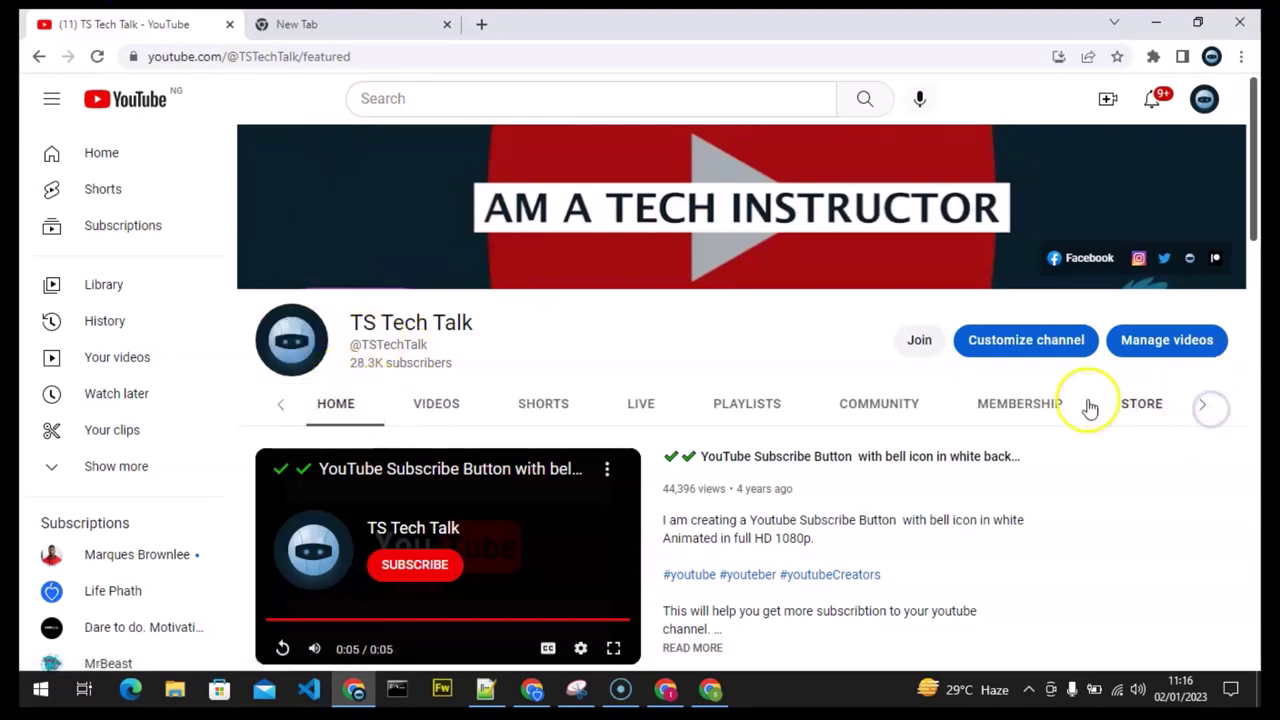
left_click(1204, 406)
left_click(1207, 405)
left_click(1059, 406)
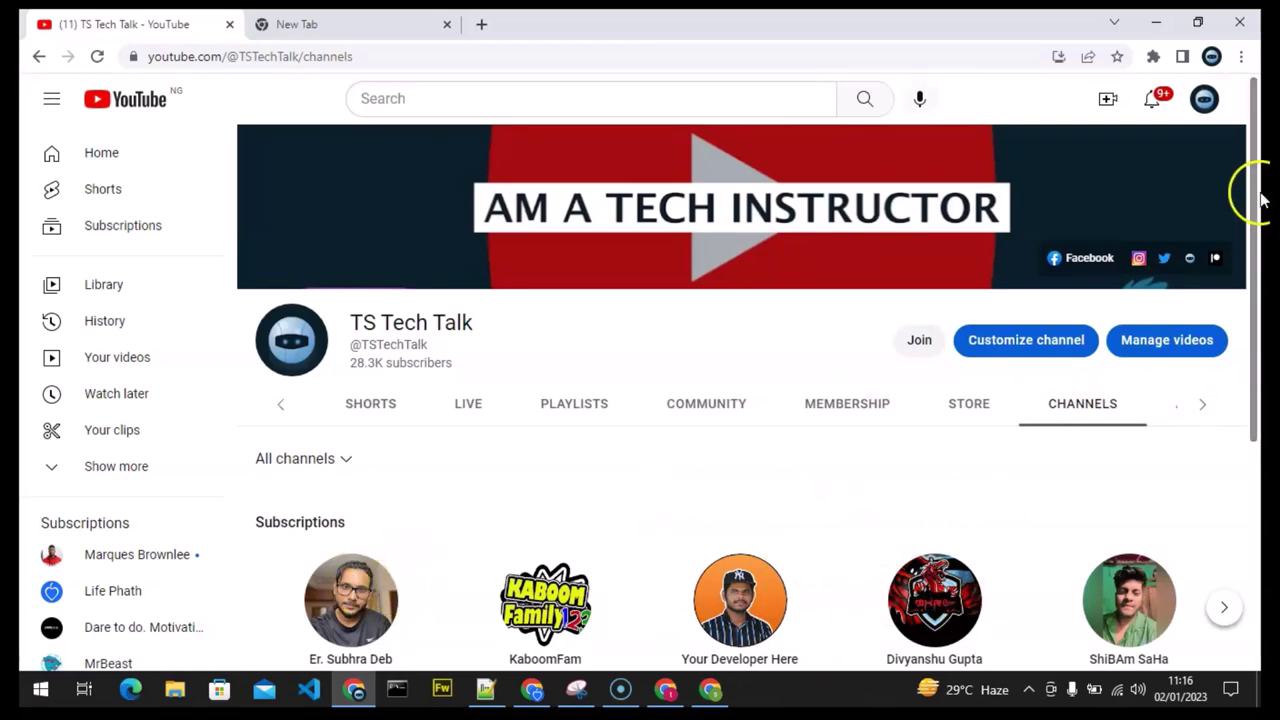
left_click_drag(1258, 188, 1257, 340)
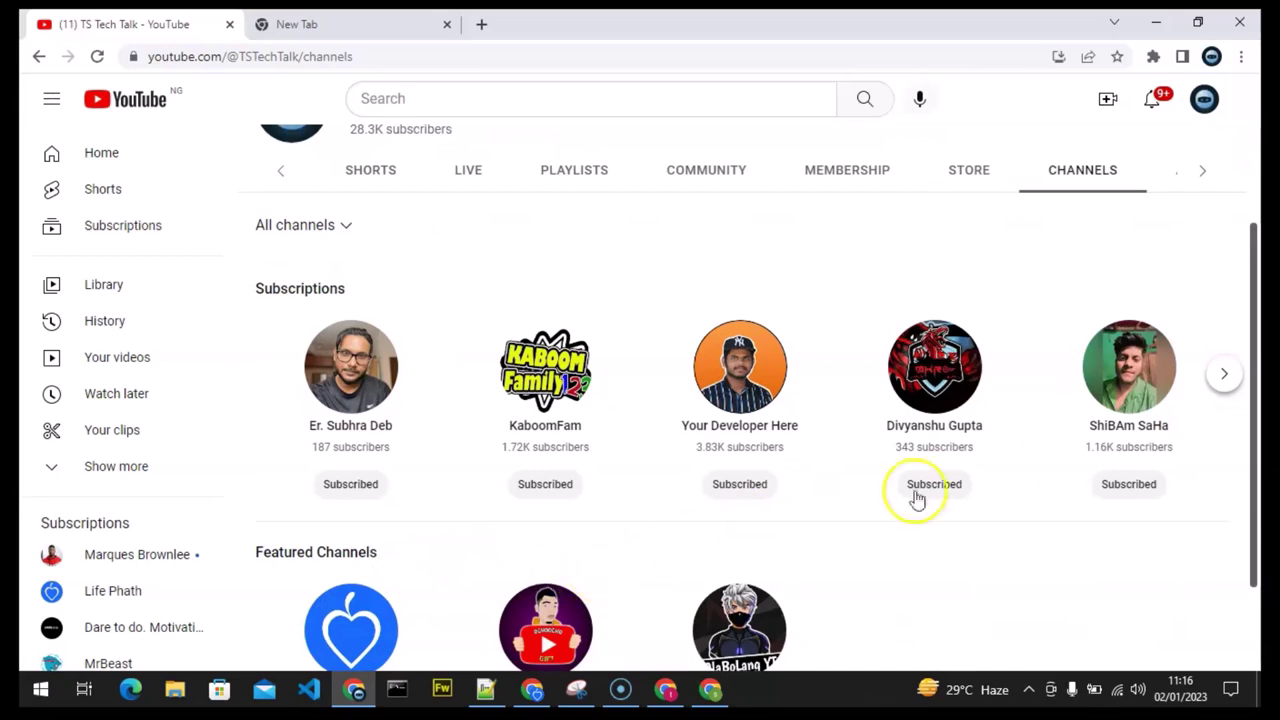
left_click_drag(1257, 385, 1257, 509)
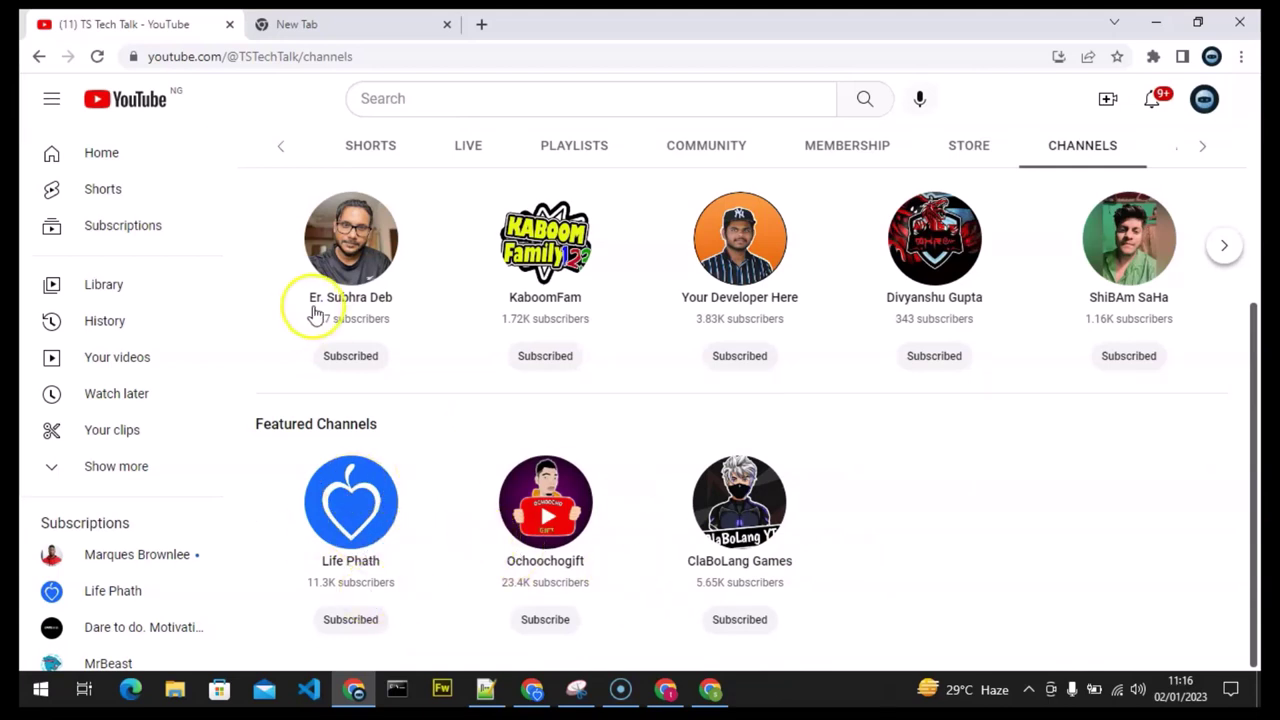
left_click_drag(1257, 414, 1262, 279)
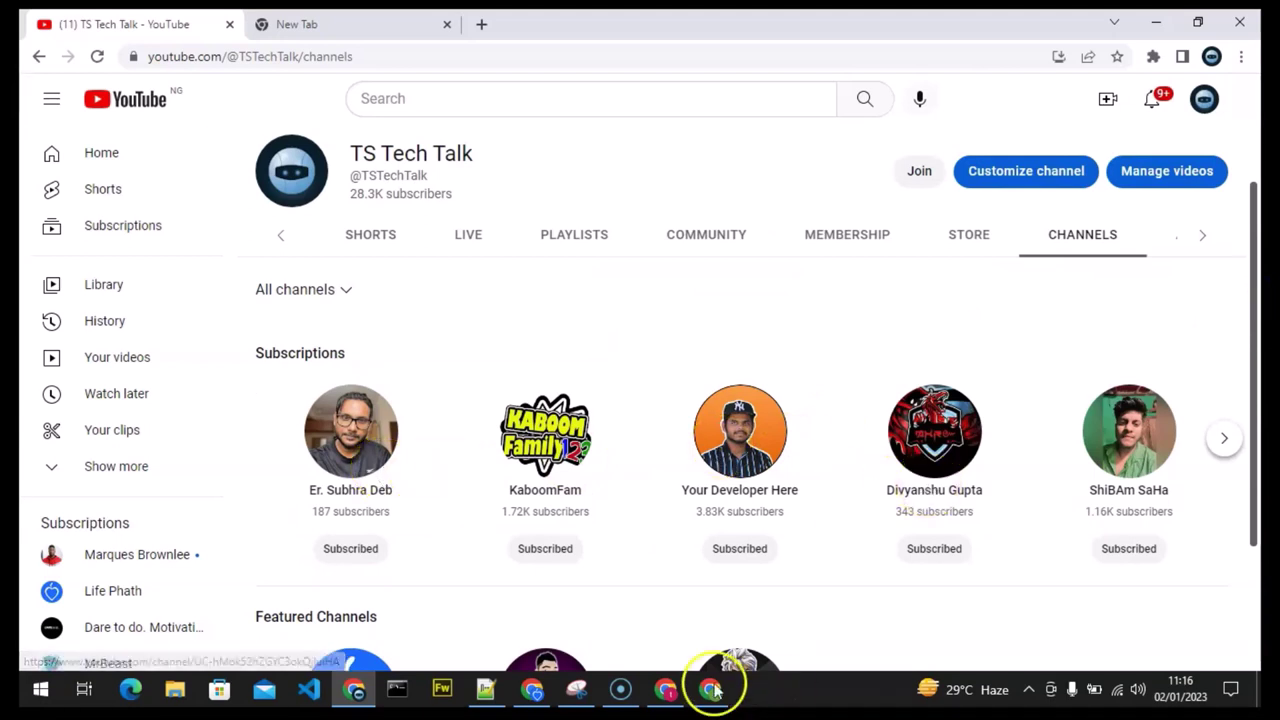
Step: In the other window, block notifications and open the trust Okafor channel's CHANNELS tab
left_click(672, 692)
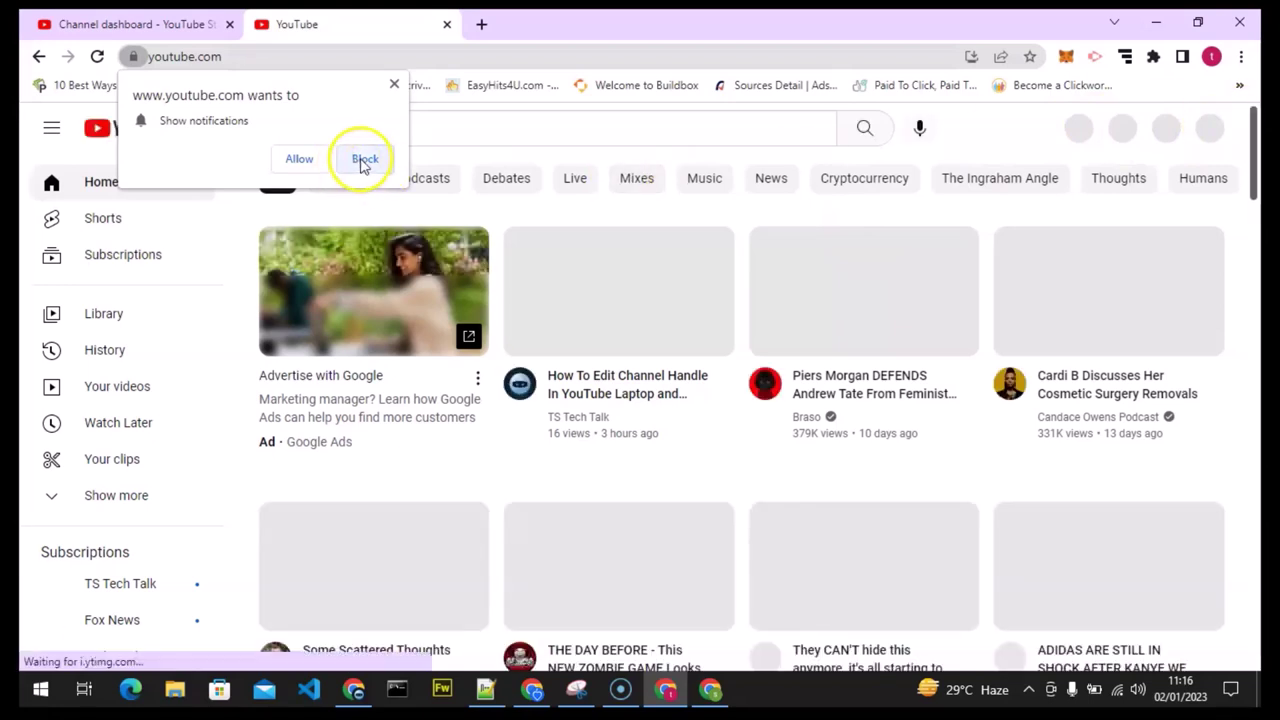
left_click(363, 160)
left_click(1205, 130)
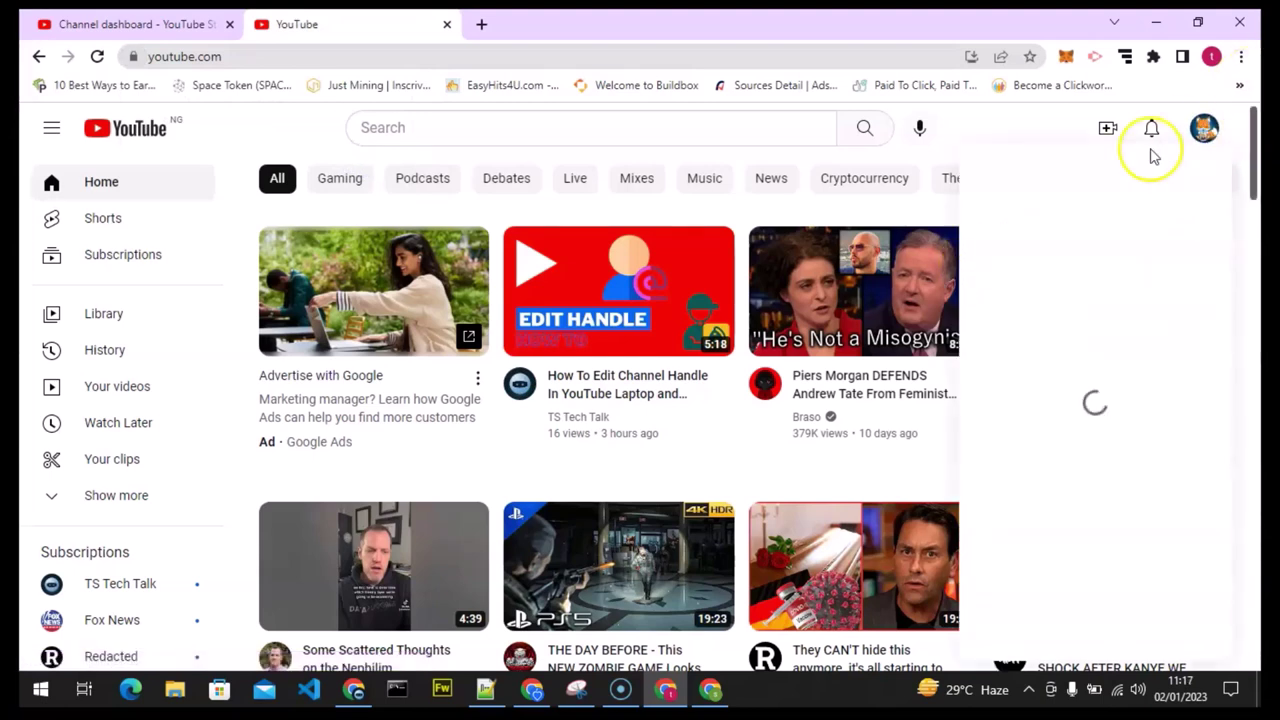
left_click(1005, 240)
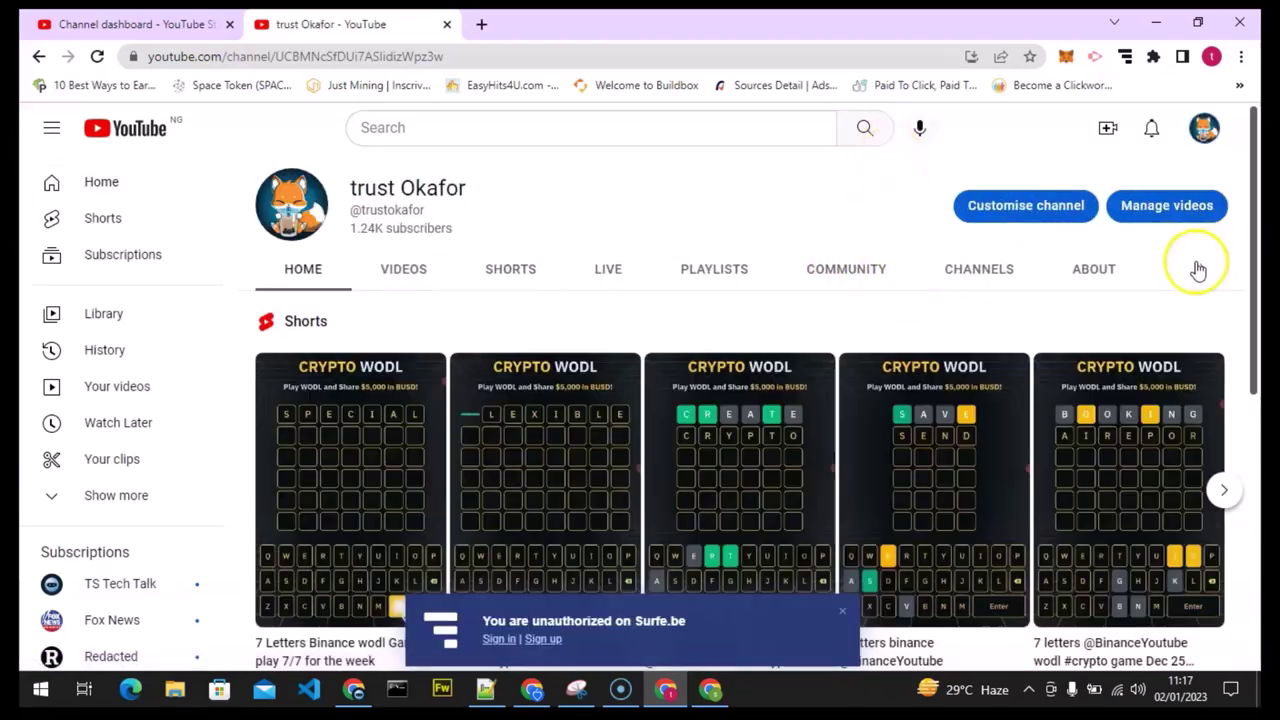
left_click(994, 276)
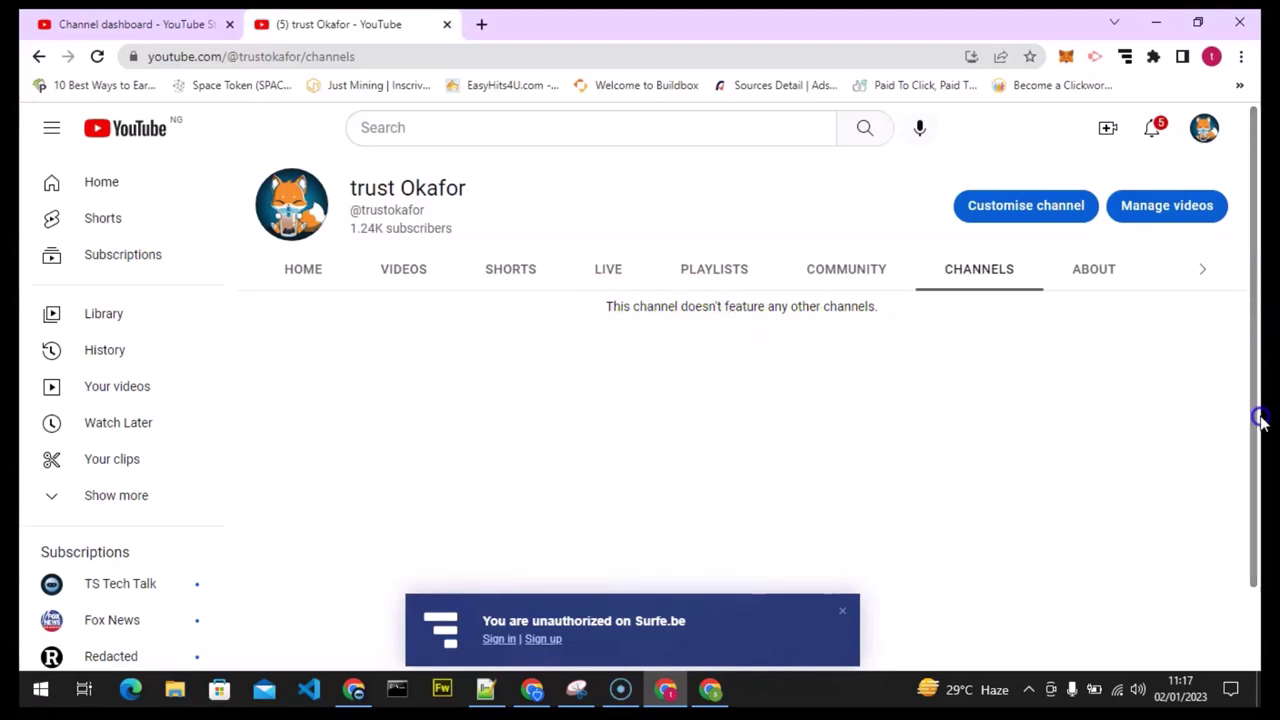
Step: Dismiss the Surfe.be sign-in notice and compare with the Life Phath channels window
scroll(1262, 450, "down", 2)
scroll(1258, 280, "up", 2)
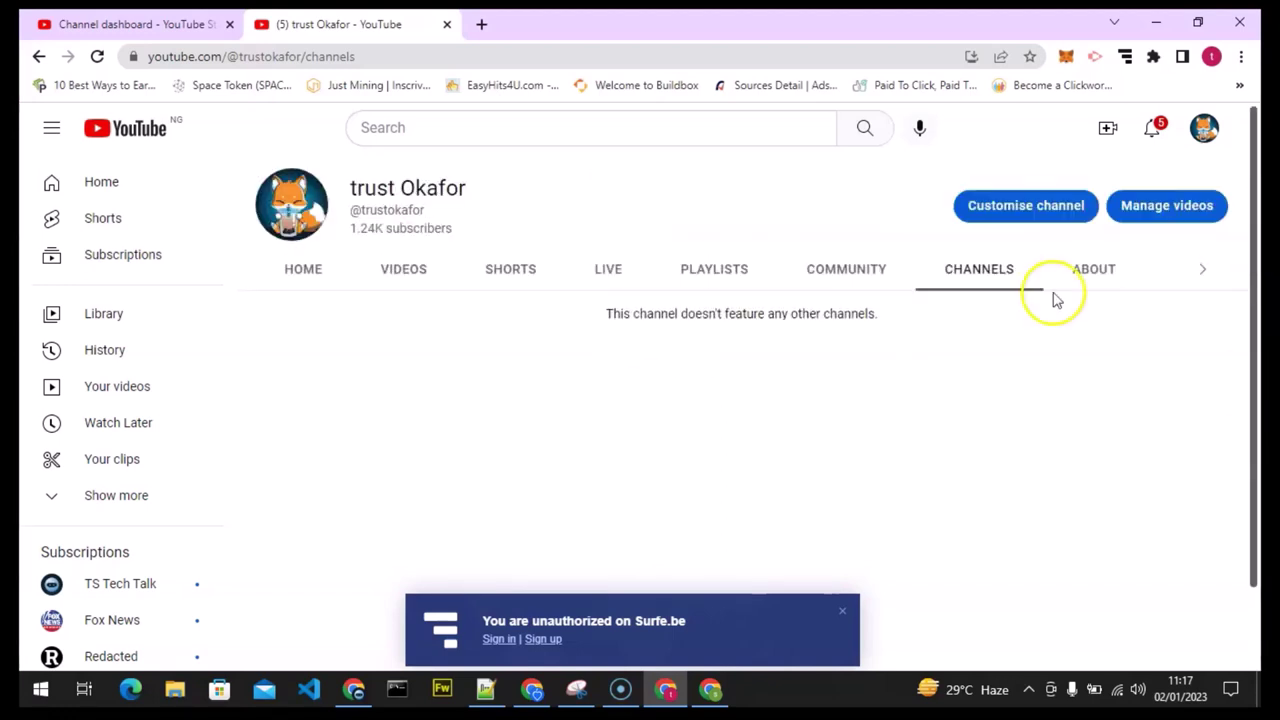
left_click(842, 610)
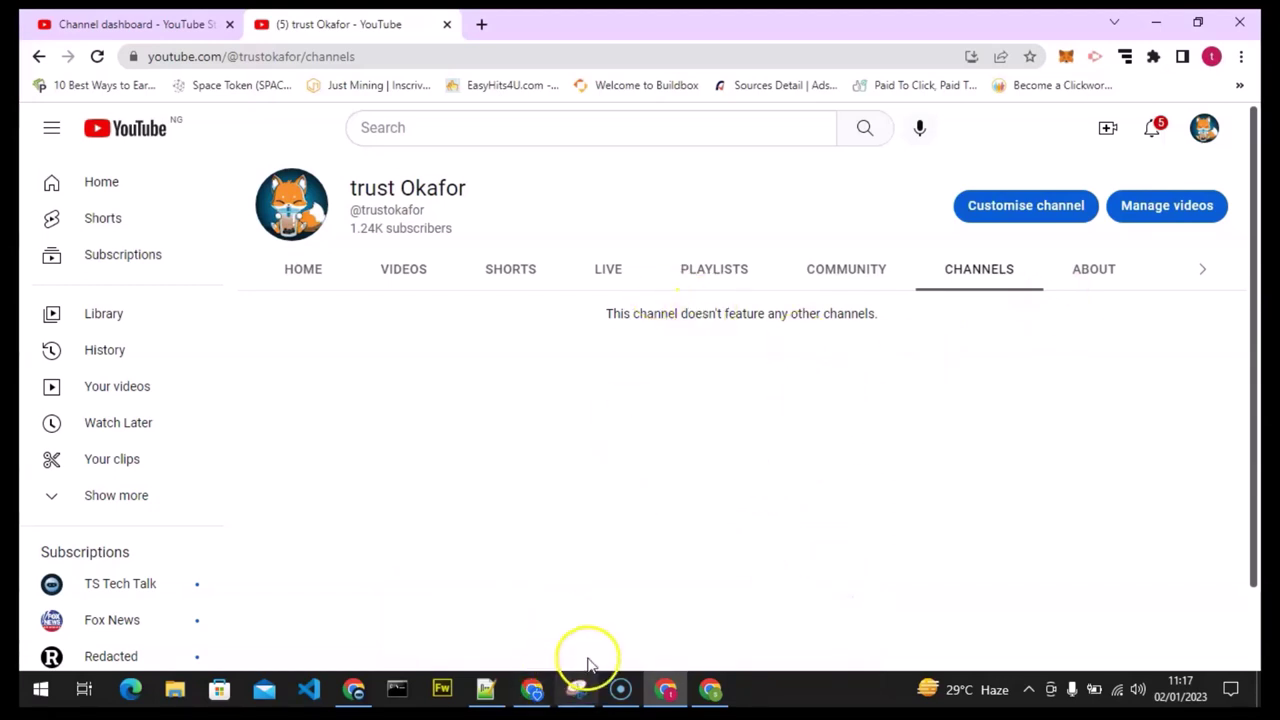
left_click(543, 681)
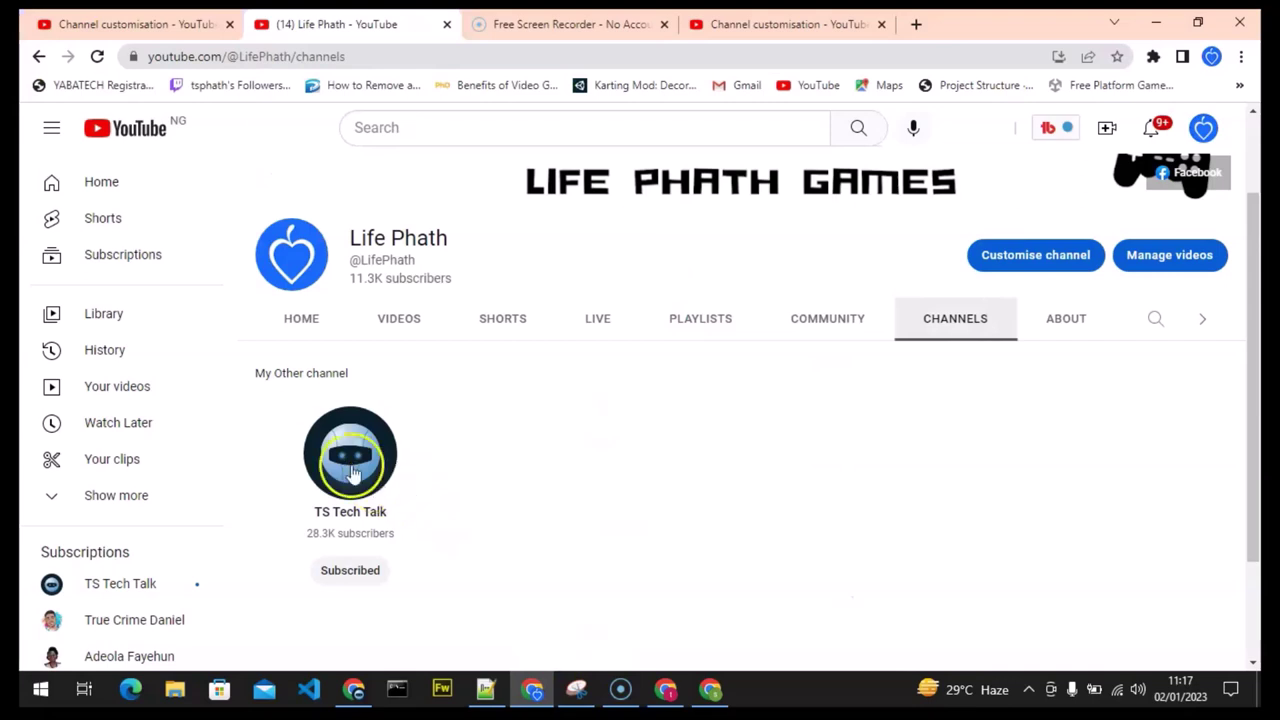
left_click(666, 687)
left_click(630, 192)
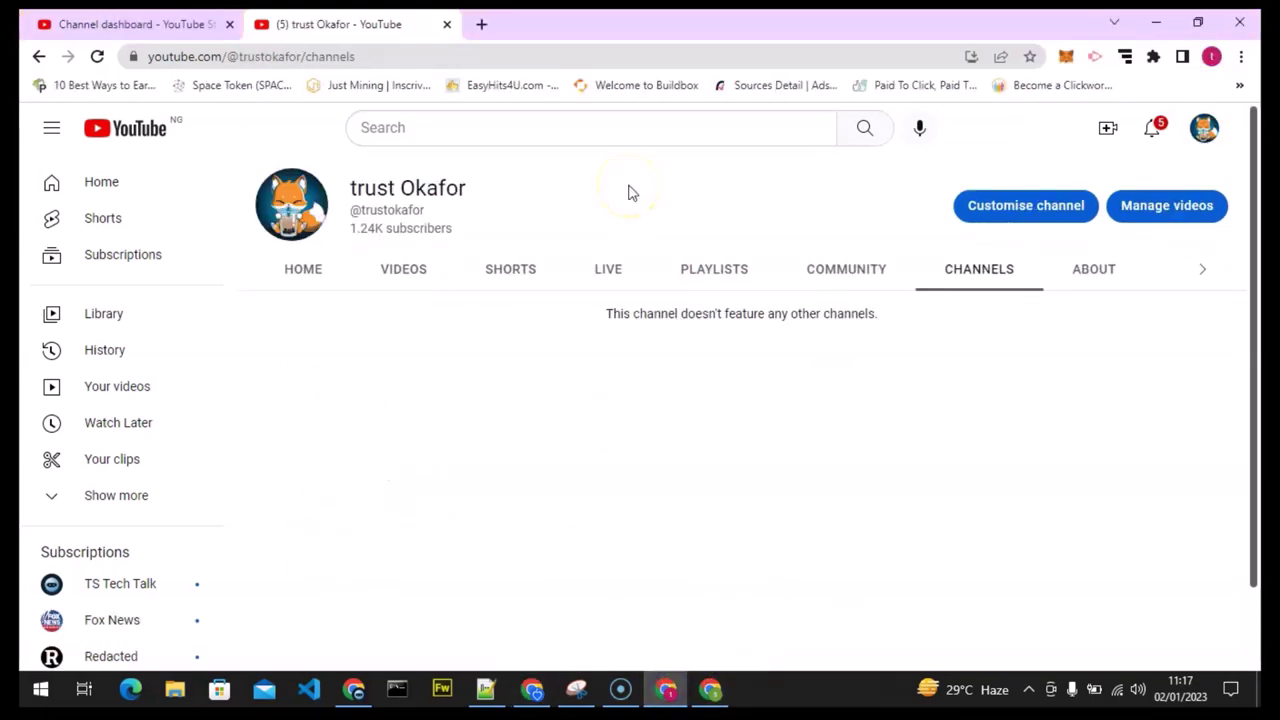
Step: Open YouTube Studio's Channel customisation Layout and scroll to the Featured sections list
left_click(481, 24)
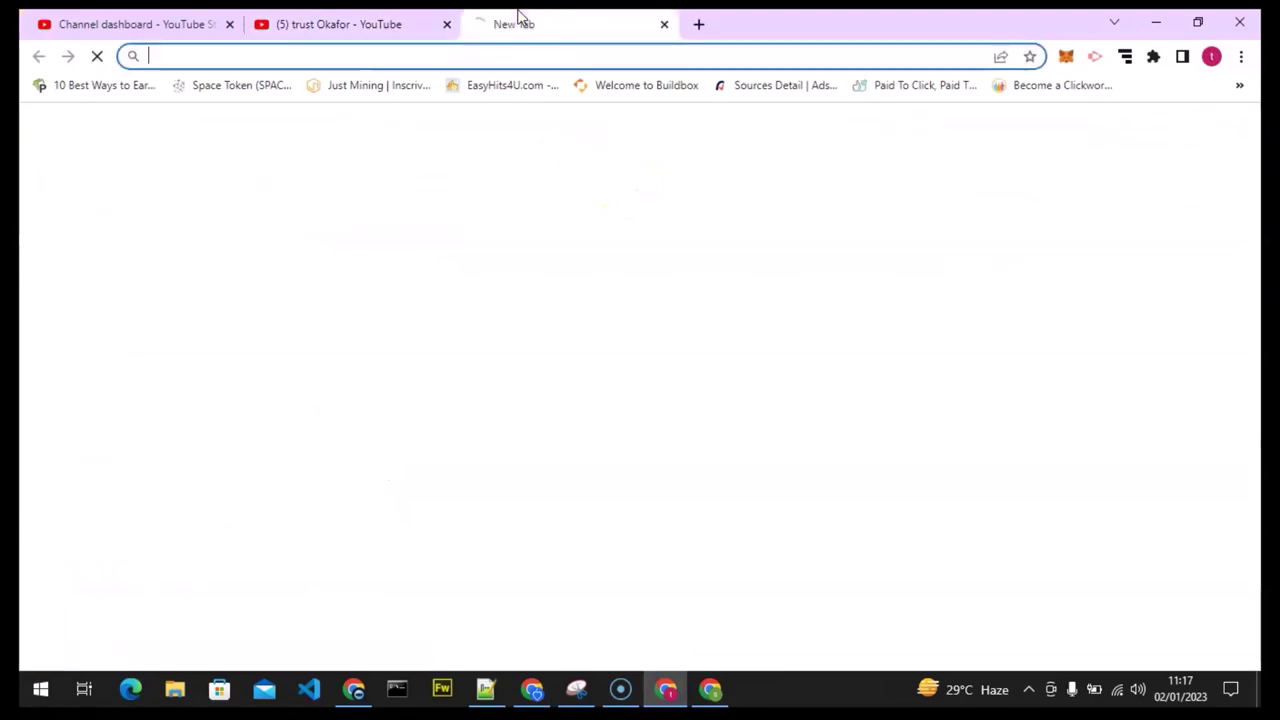
type("st")
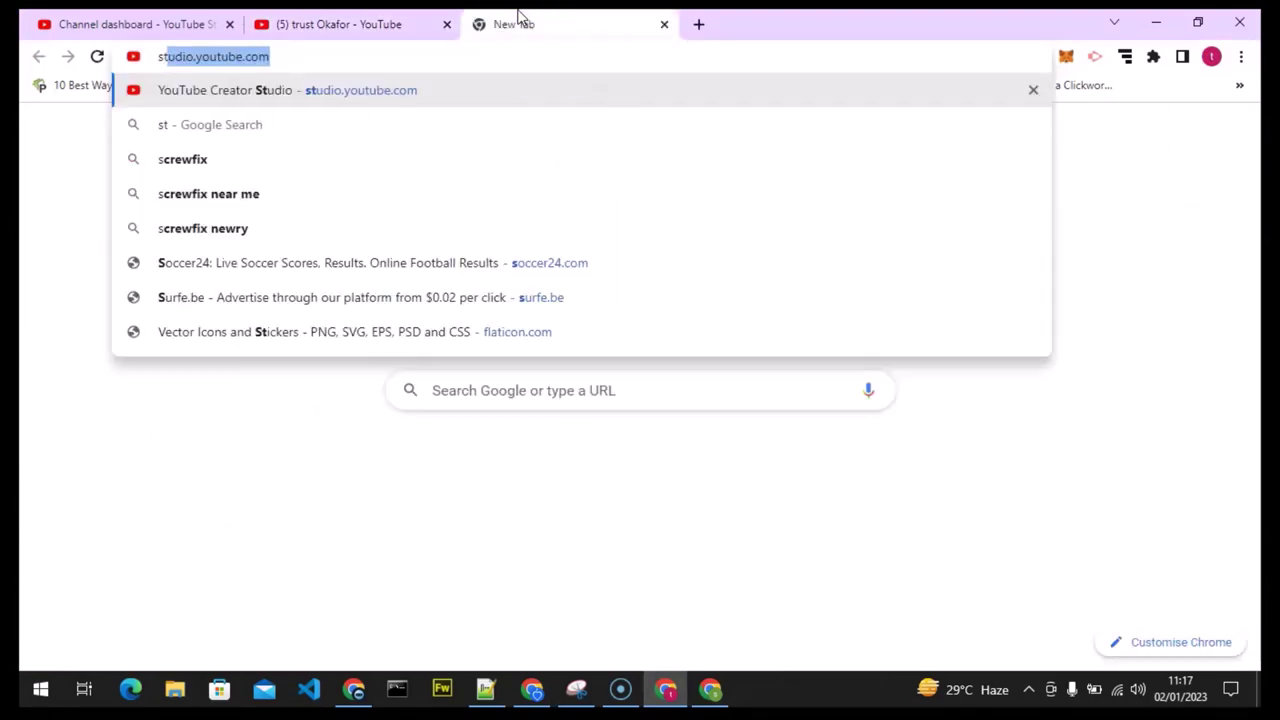
key("Return")
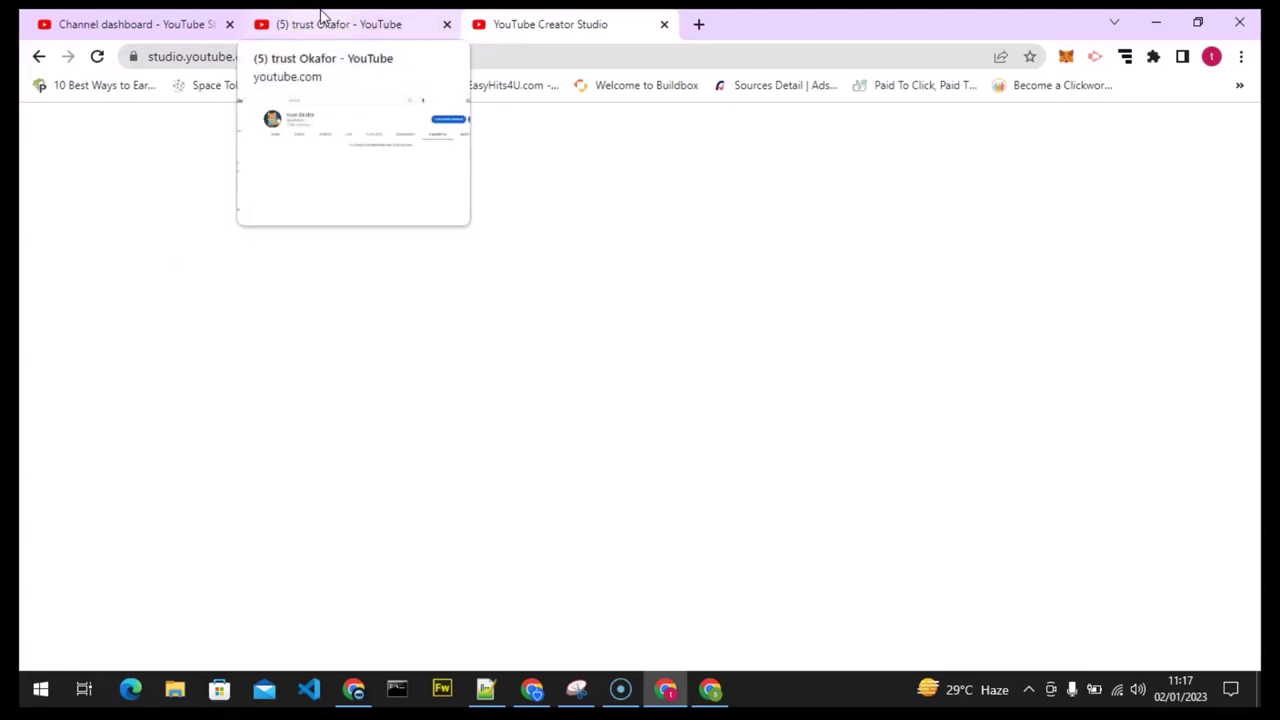
left_click(115, 15)
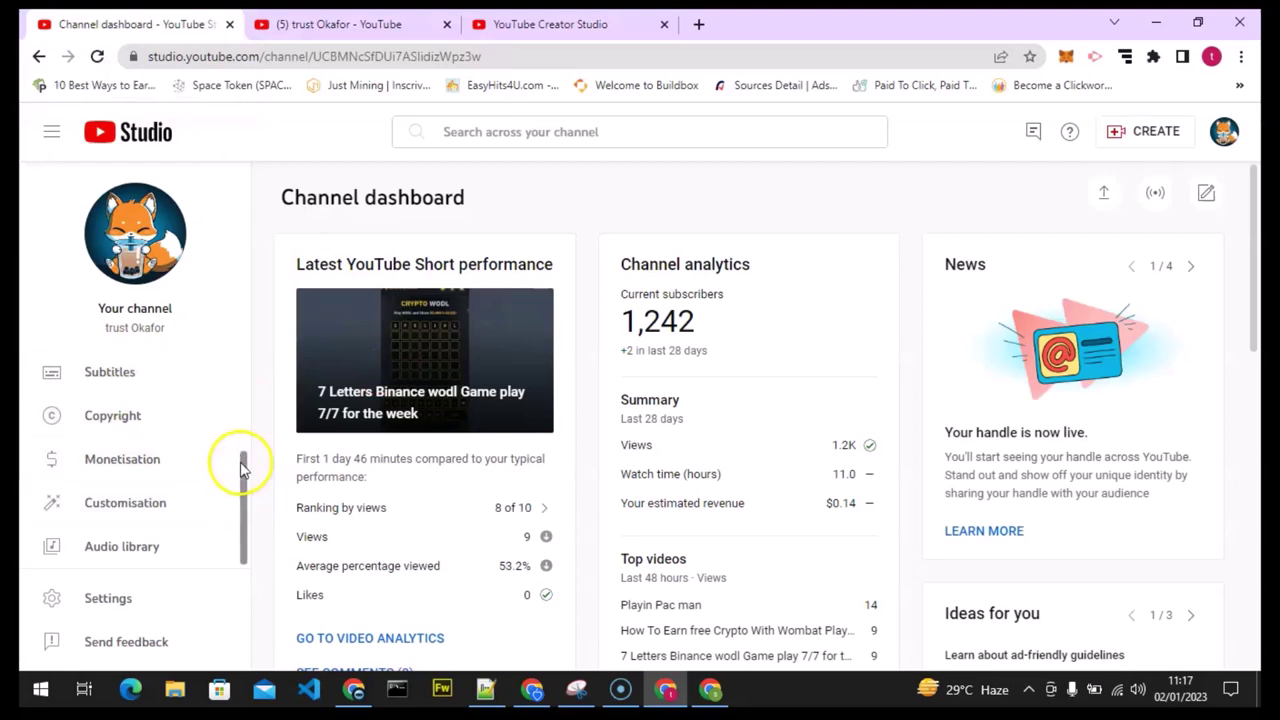
left_click(161, 511)
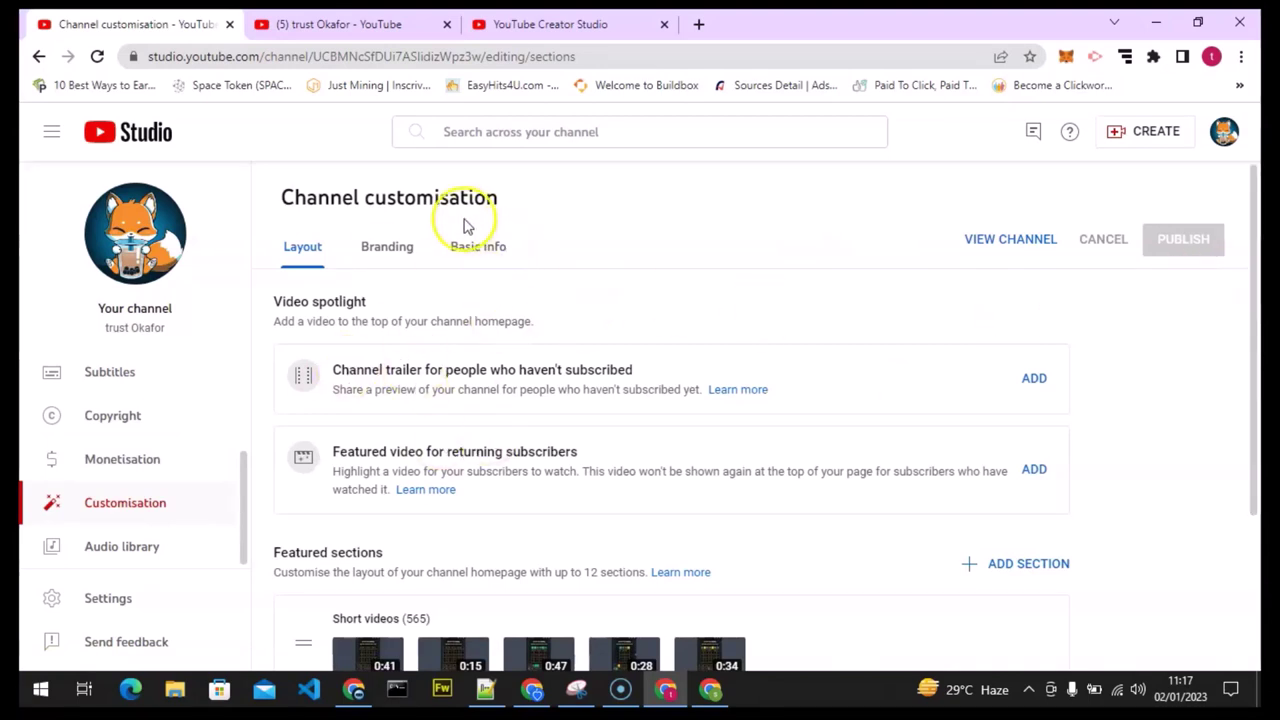
left_click_drag(1262, 222, 1262, 515)
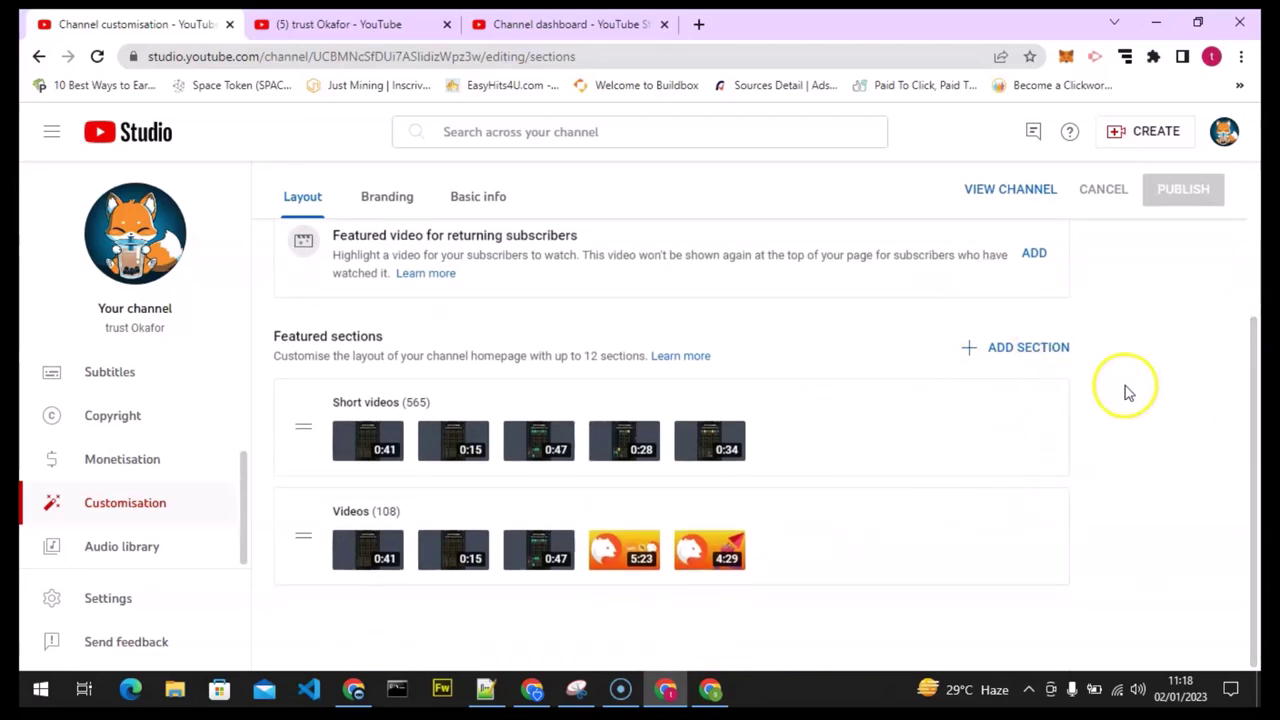
Step: Add a new Featured channels section and title it 'My Channel'
left_click(975, 350)
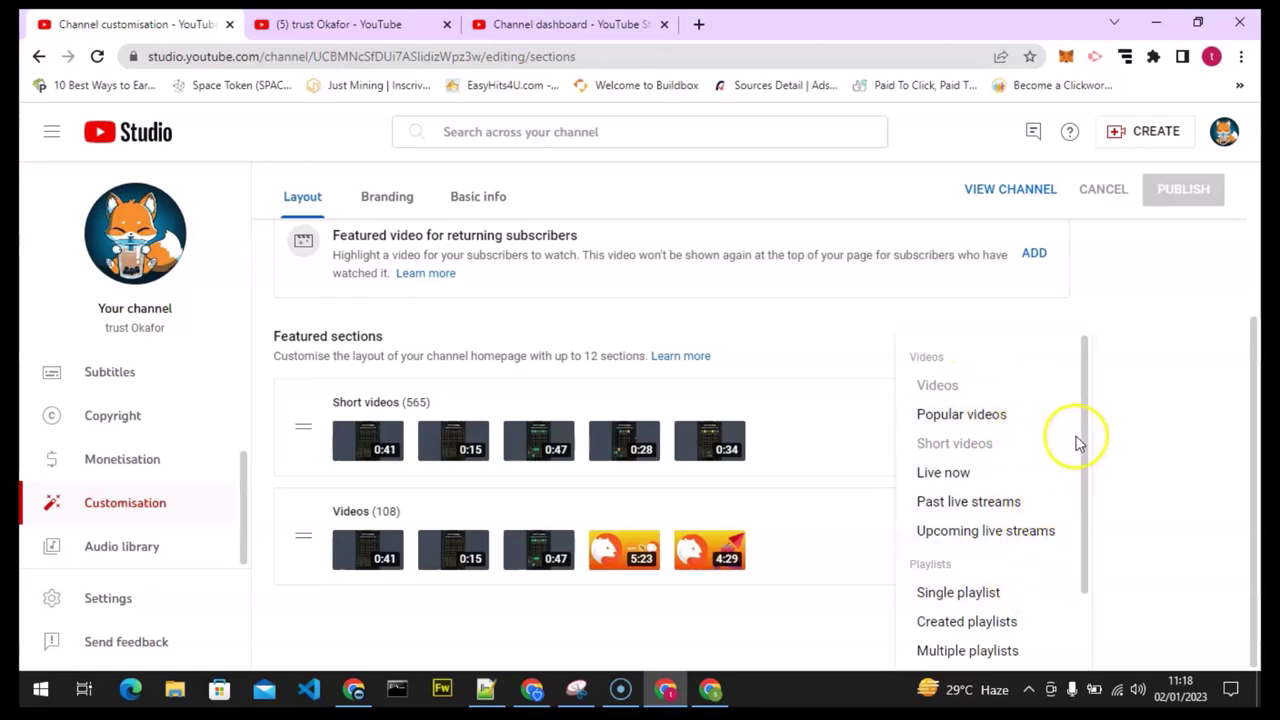
left_click_drag(1080, 434, 1082, 482)
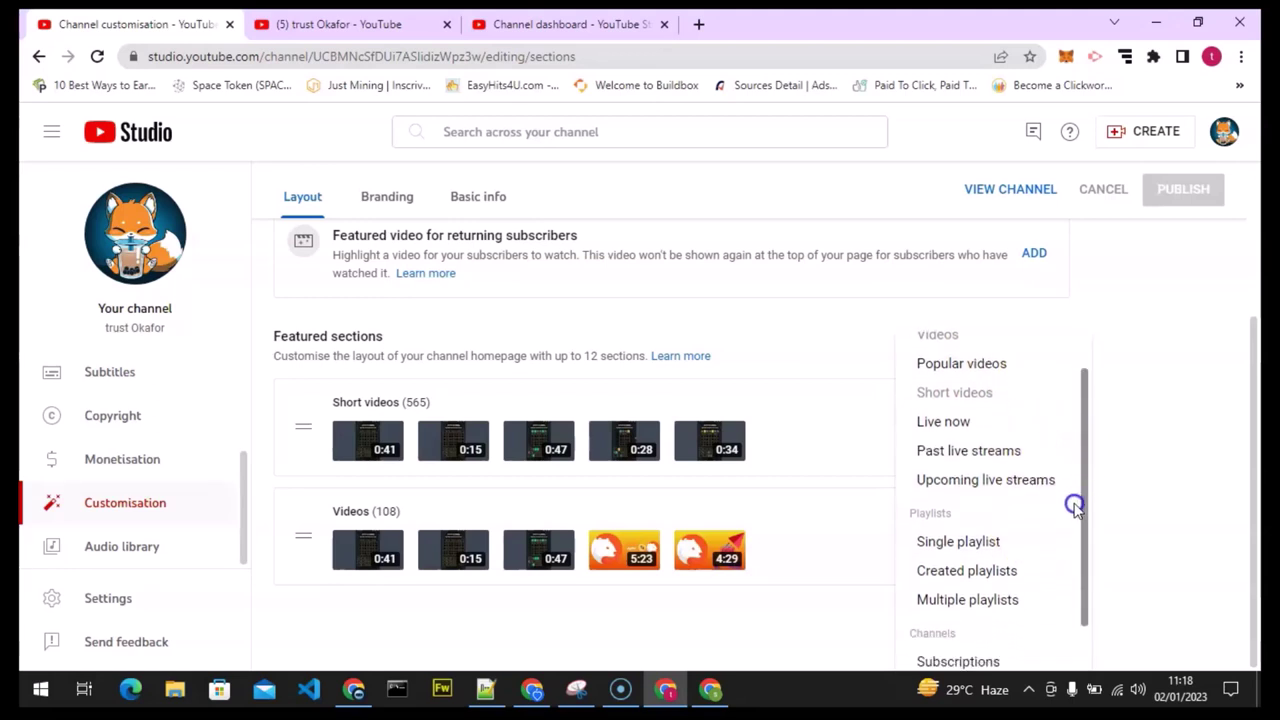
scroll(1078, 522, "down", 1)
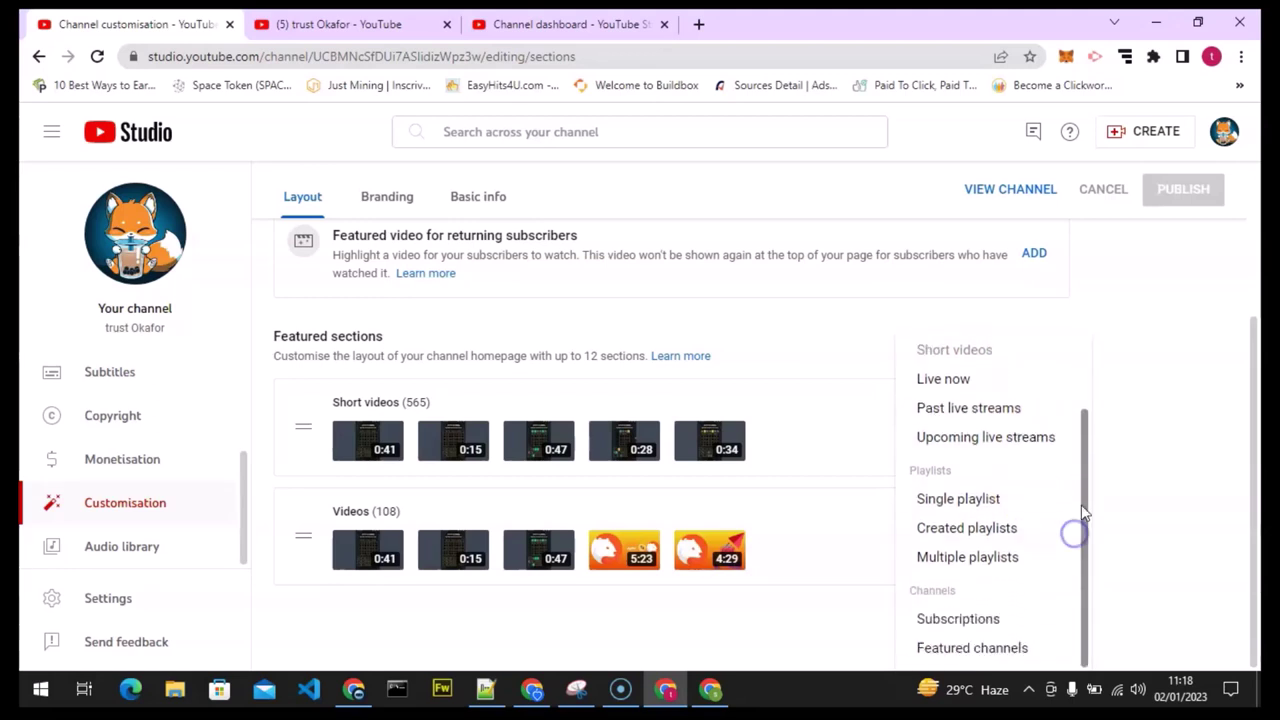
left_click(981, 650)
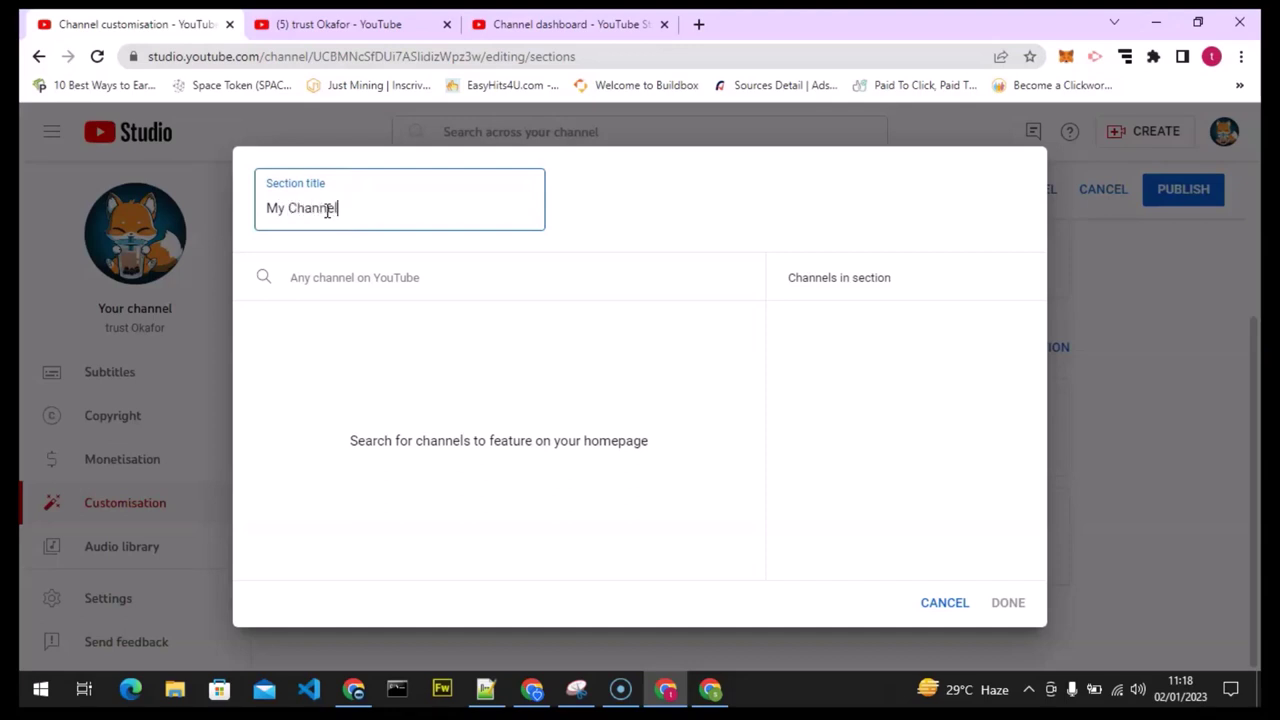
Step: Search for and add TS Tech Talk and Life Phath to the section
left_click(333, 291)
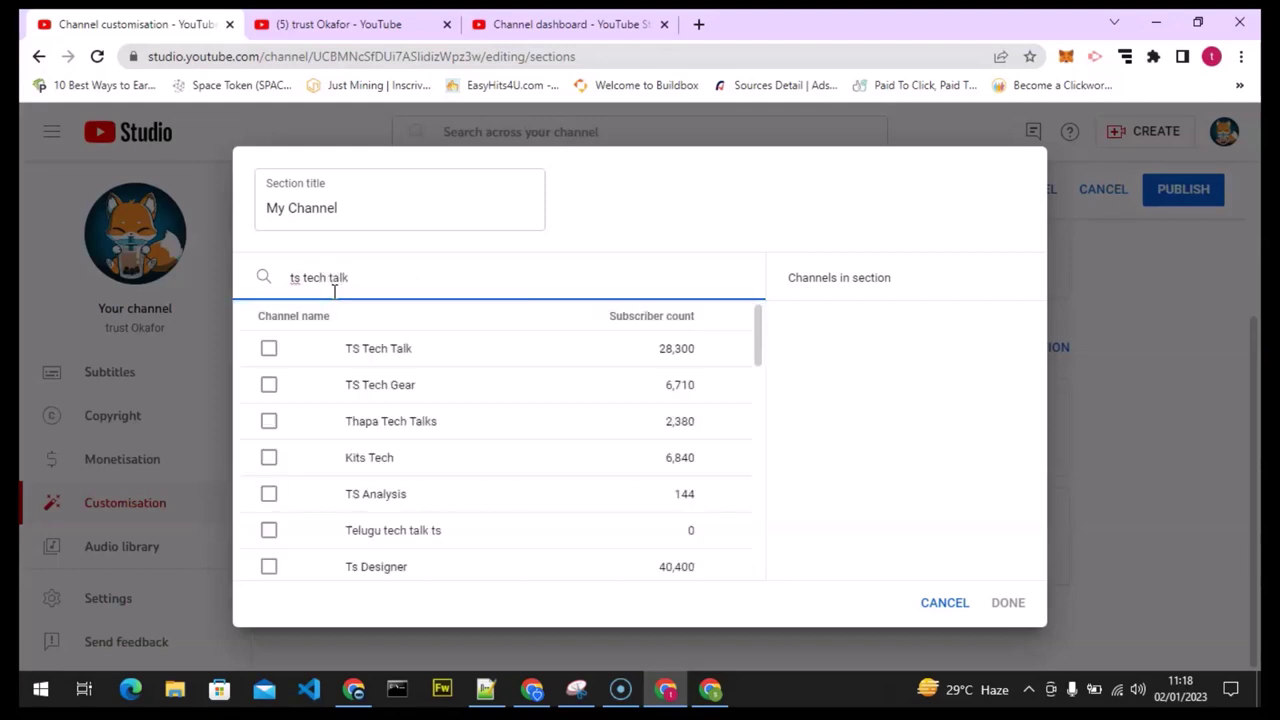
left_click(267, 350)
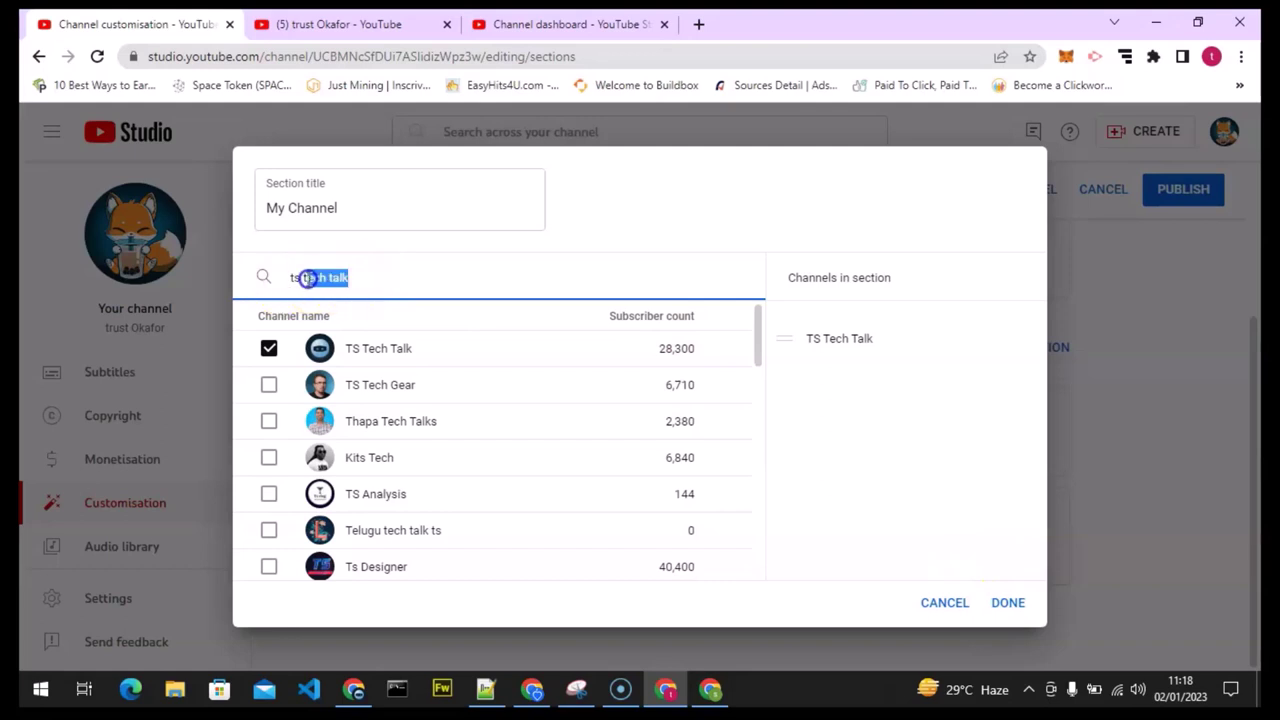
type("ife")
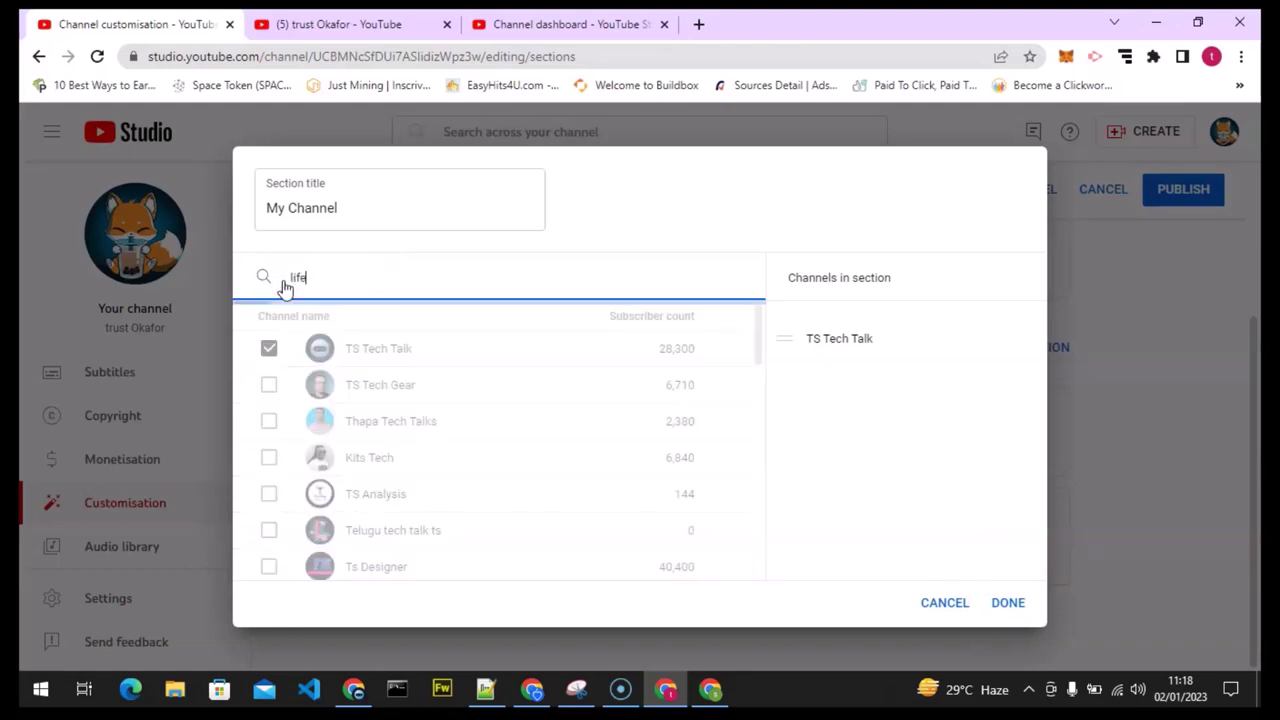
type(" phath")
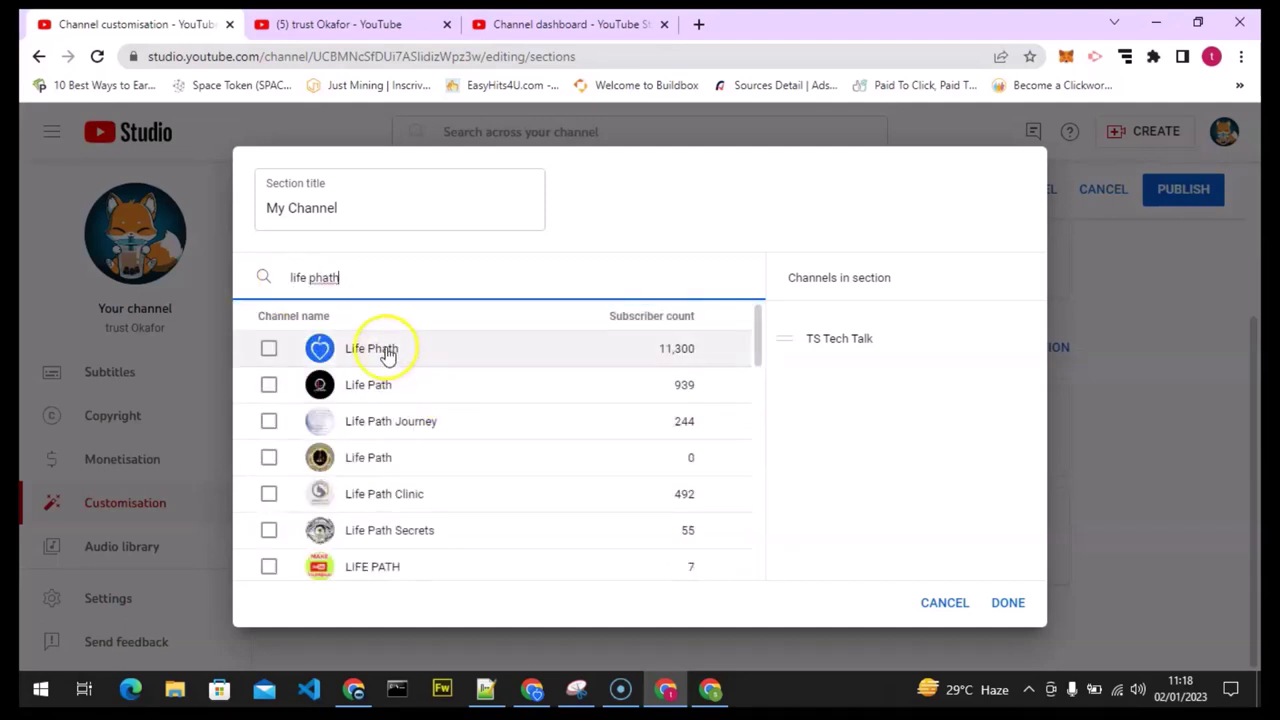
left_click(268, 349)
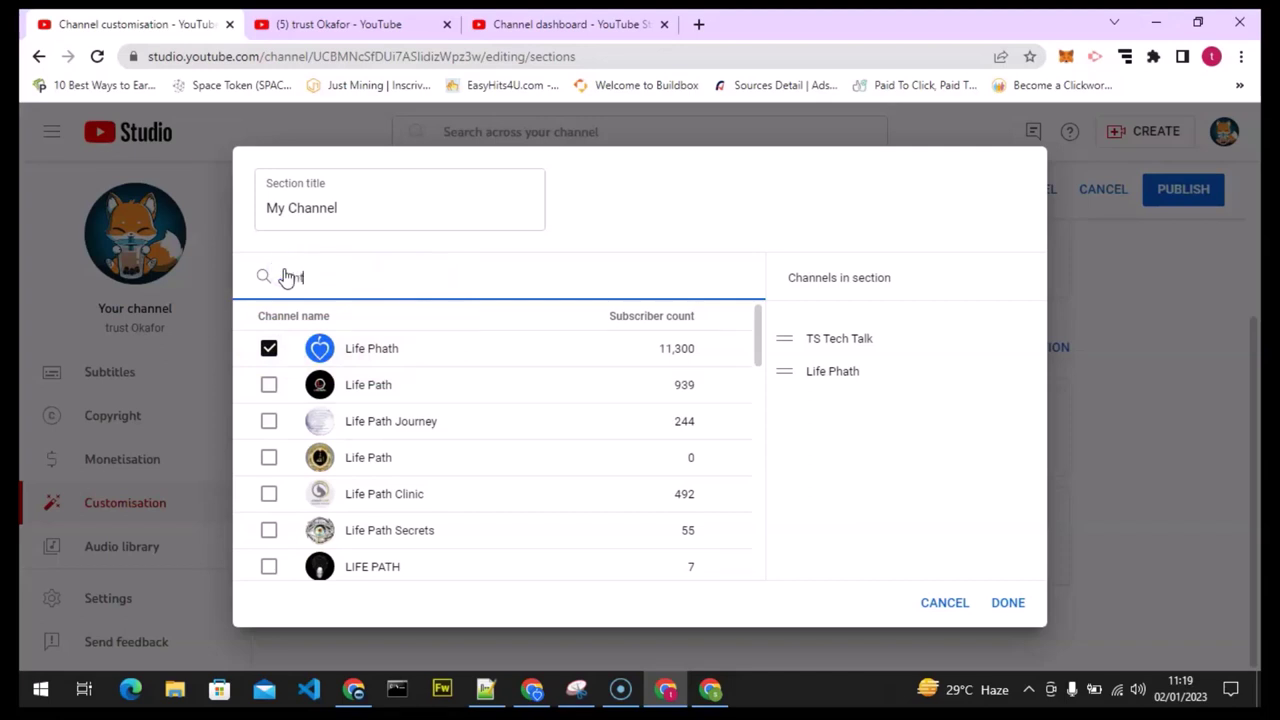
Step: Add then remove Intrinsic Trends, and dismiss the Surfe.be sign-in banner
type("rinsic")
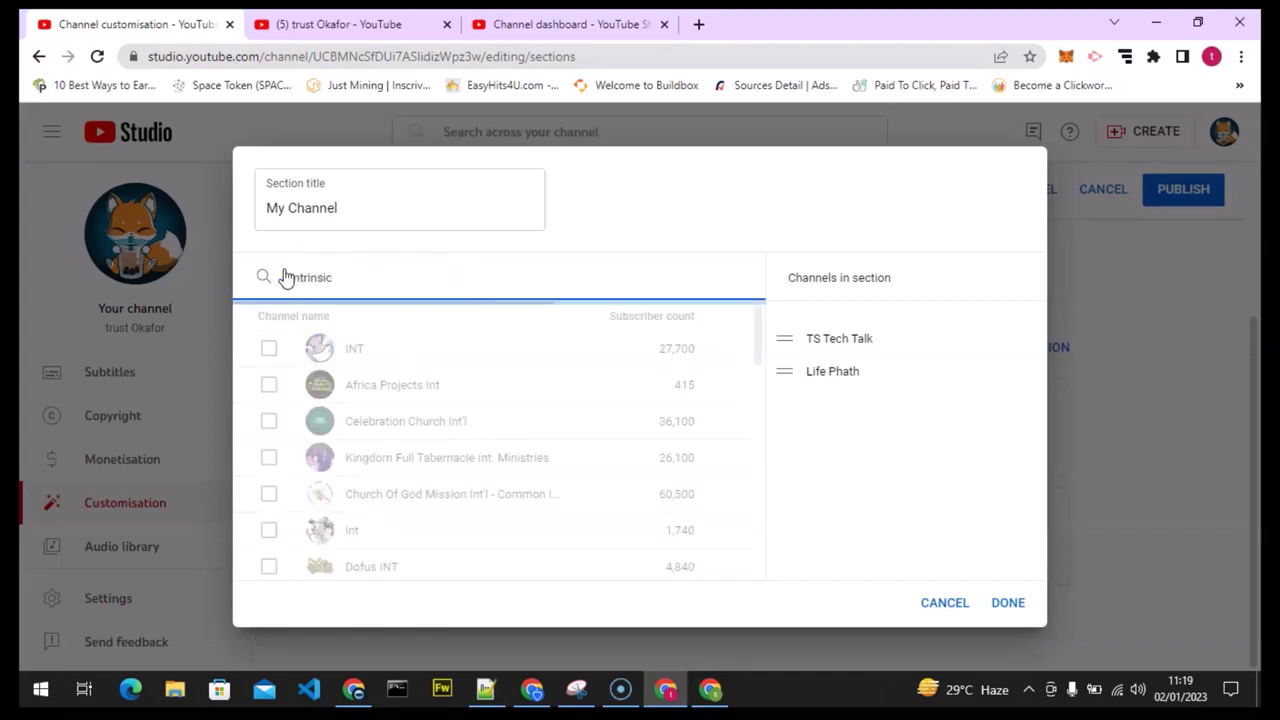
type(" trends")
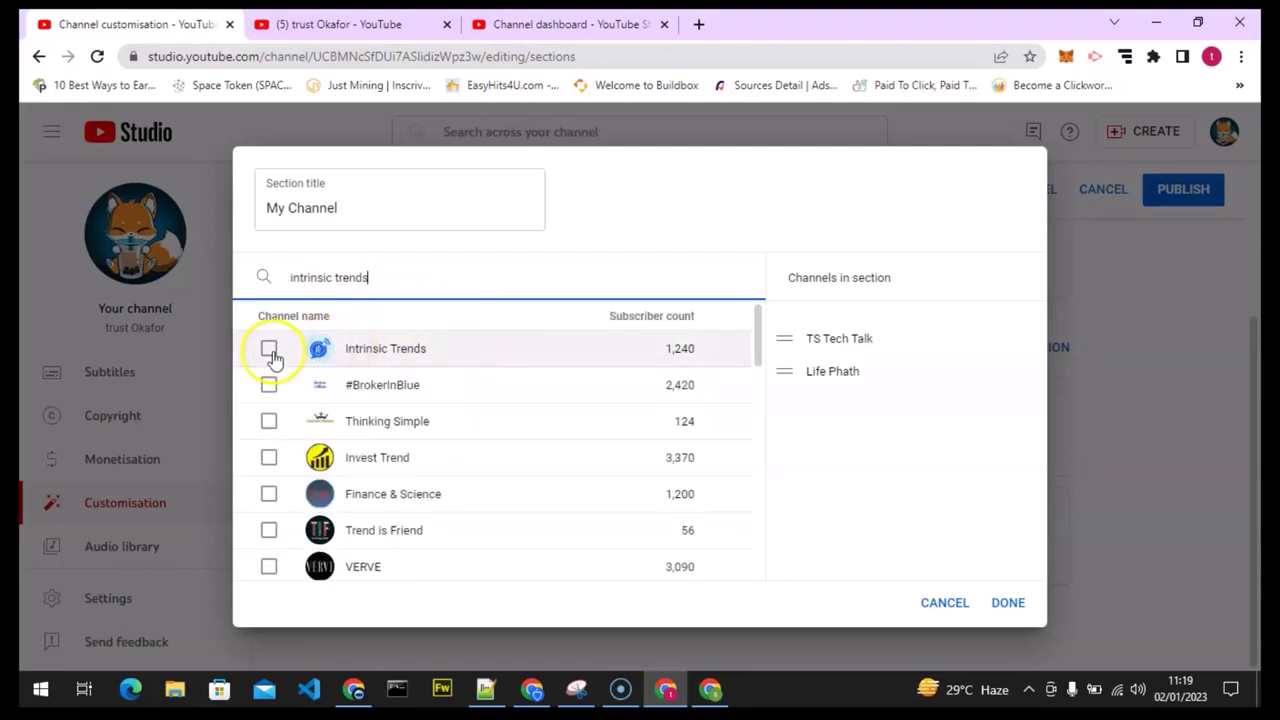
left_click(268, 352)
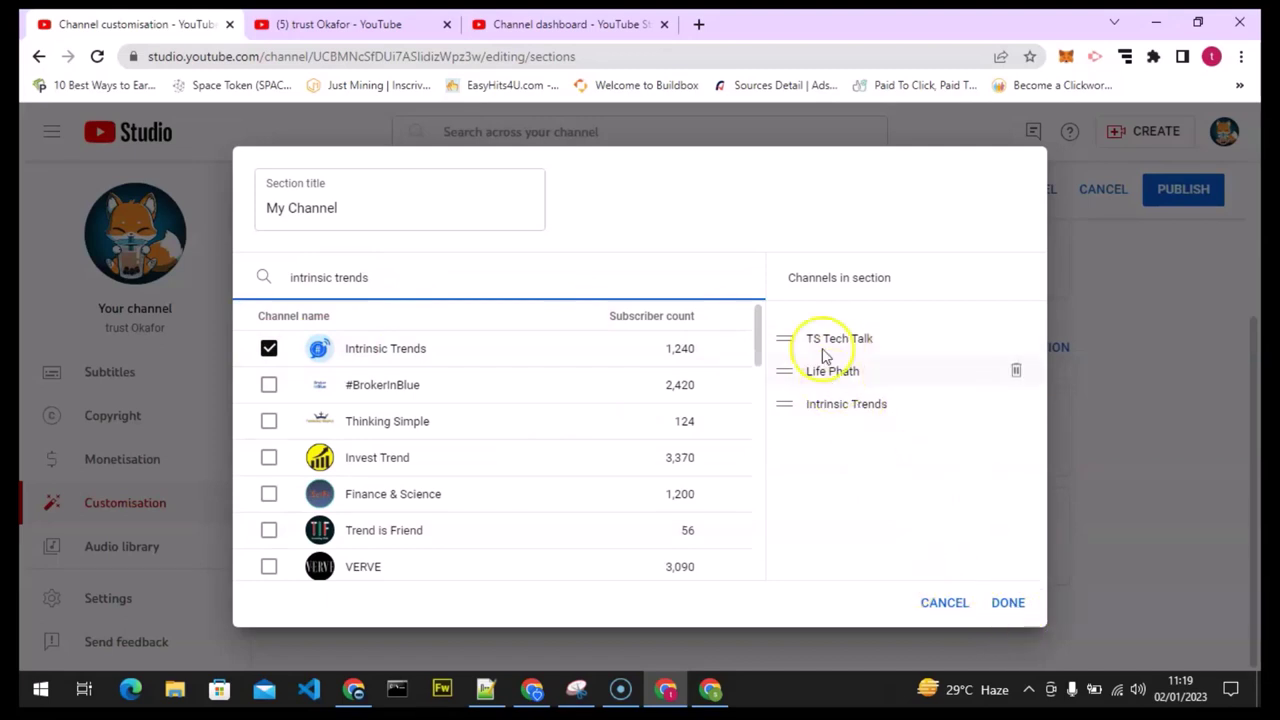
left_click(1017, 404)
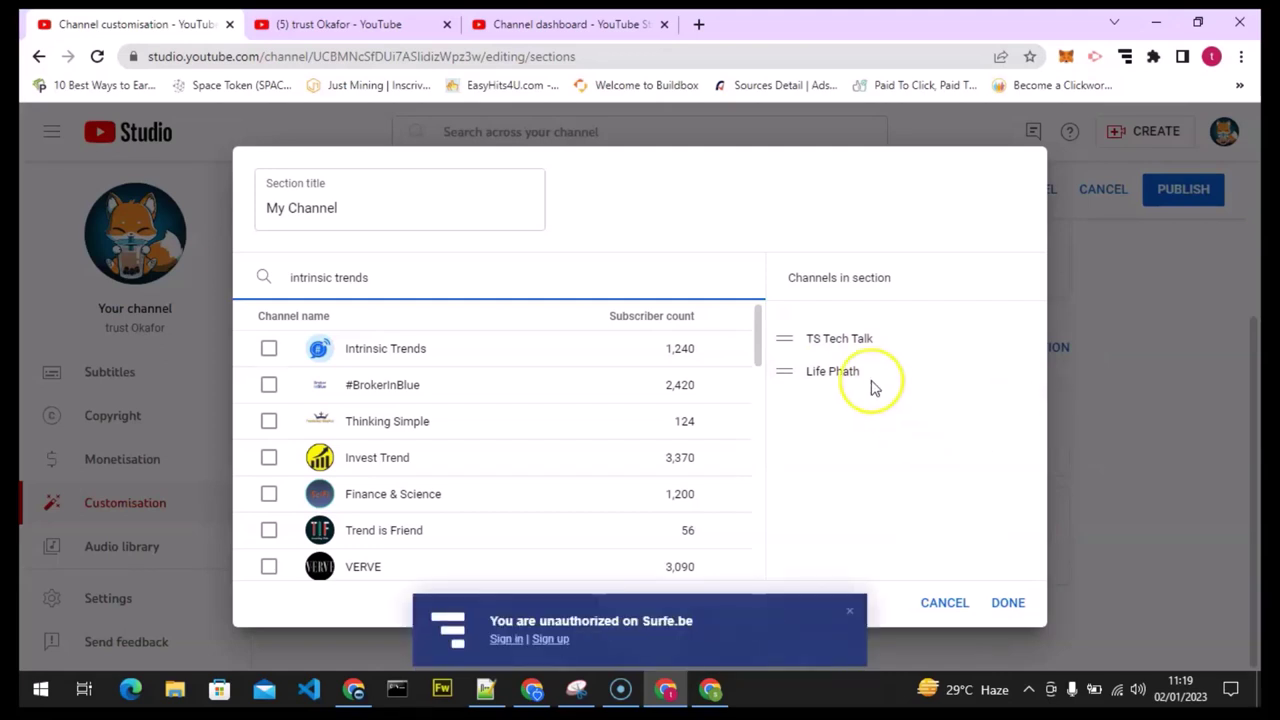
left_click(848, 614)
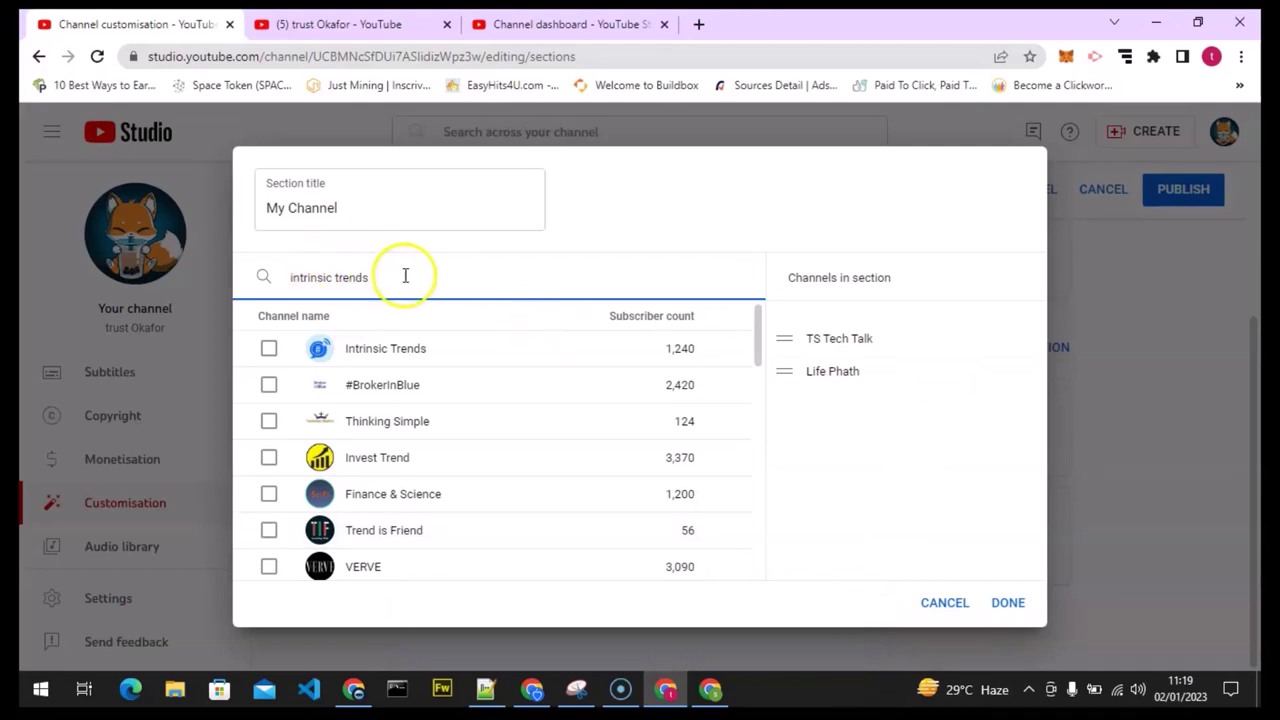
Step: Re-add Intrinsic Trends and keep it third, after TS Tech Talk and Life Phath
left_click(270, 352)
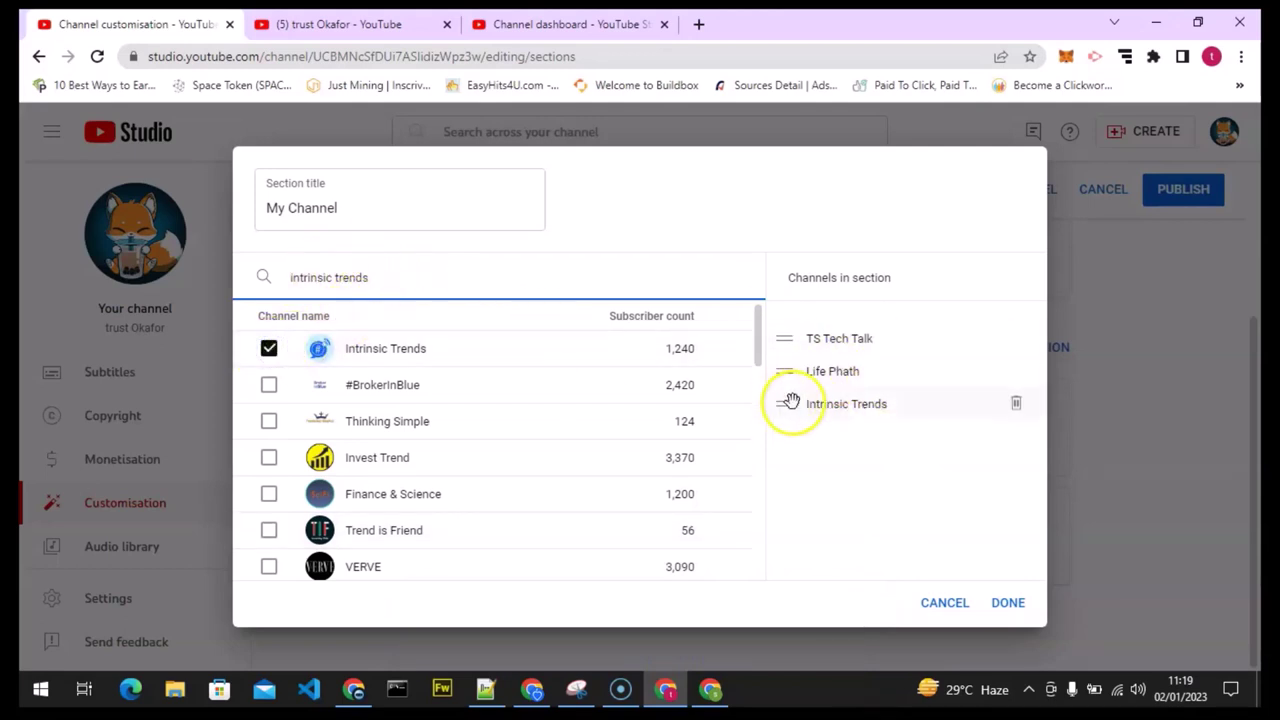
left_click_drag(784, 404, 786, 364)
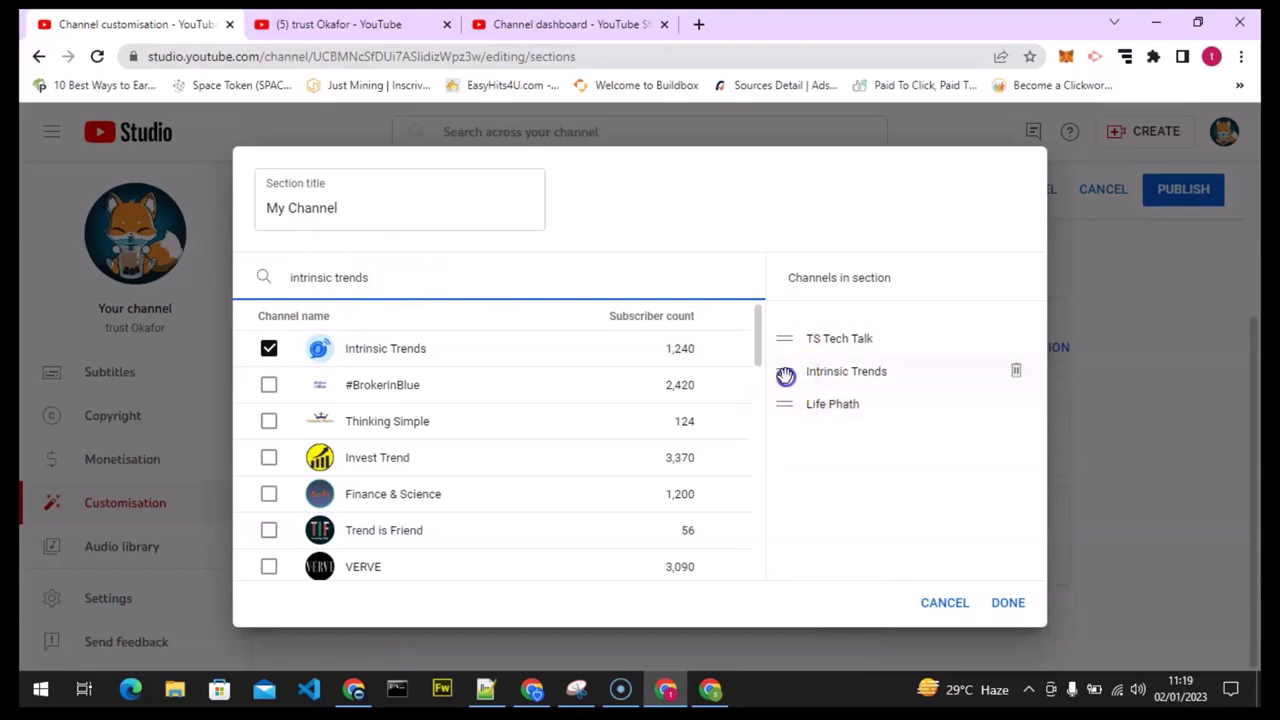
left_click_drag(786, 357, 786, 409)
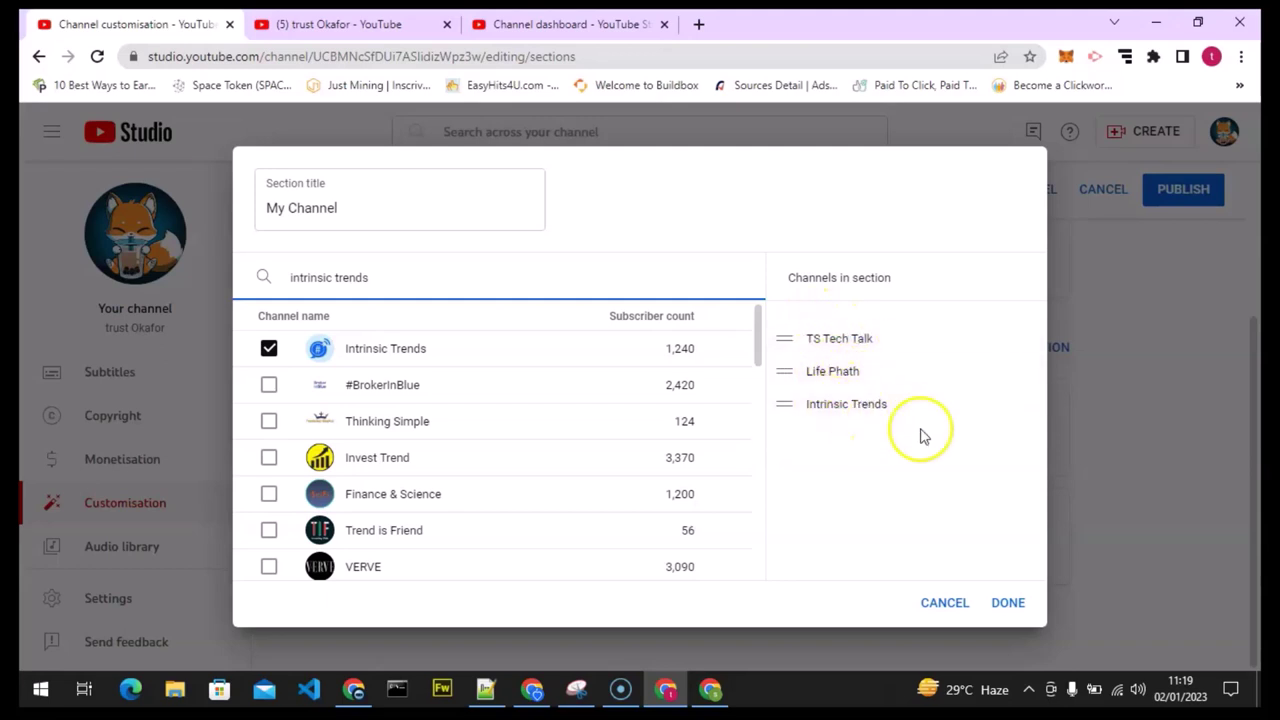
Step: Save the My Channel section, review its contents without changes, and publish the layout
left_click(1008, 602)
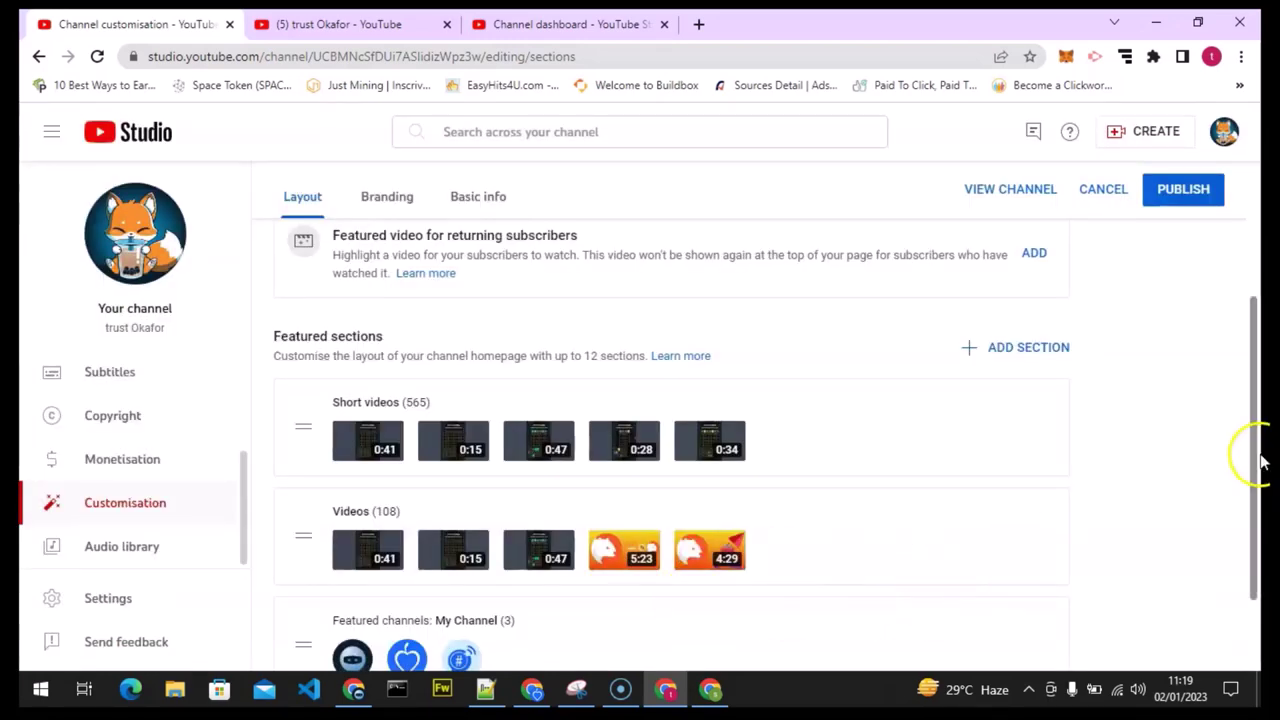
left_click_drag(1262, 462, 1260, 557)
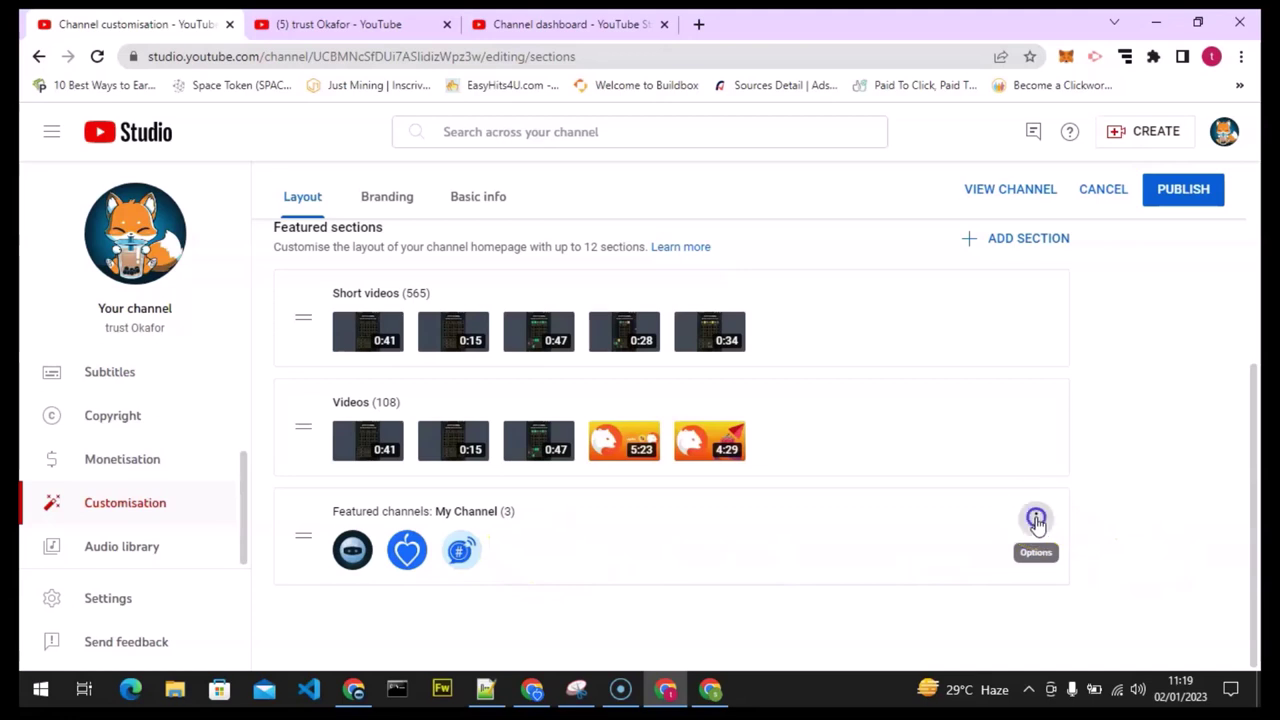
left_click(1036, 519)
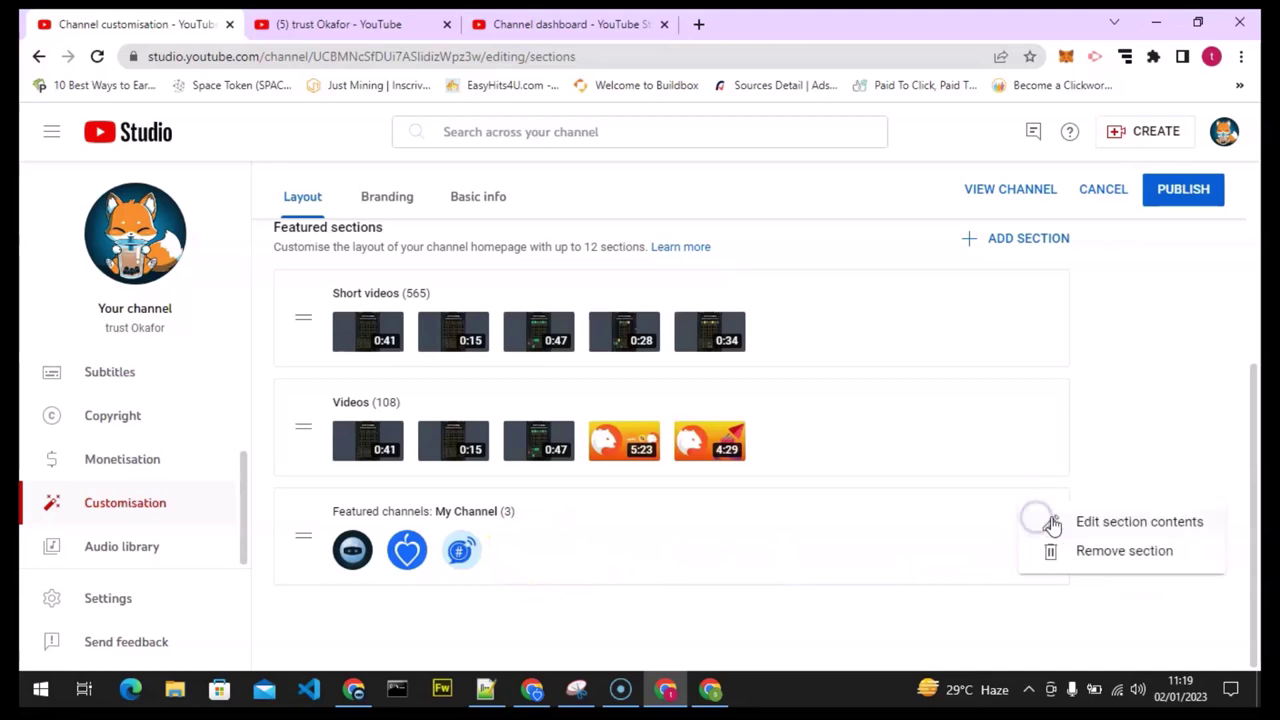
left_click(1108, 524)
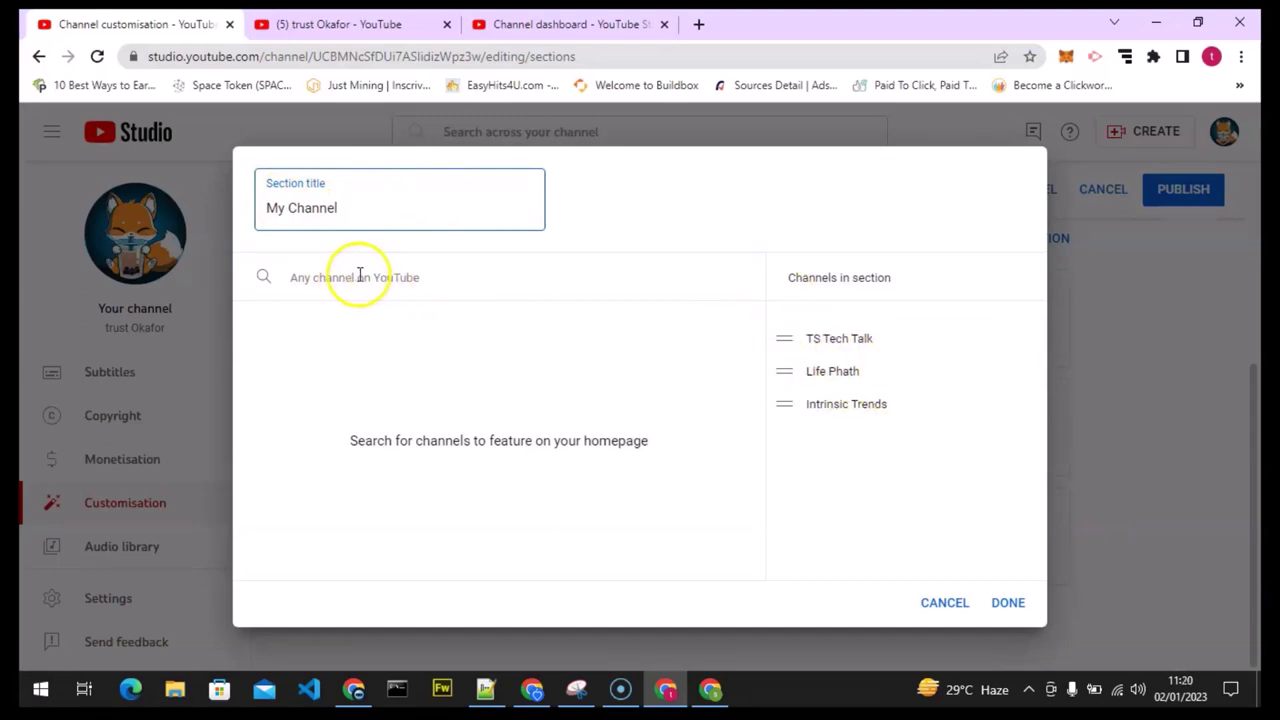
left_click(957, 604)
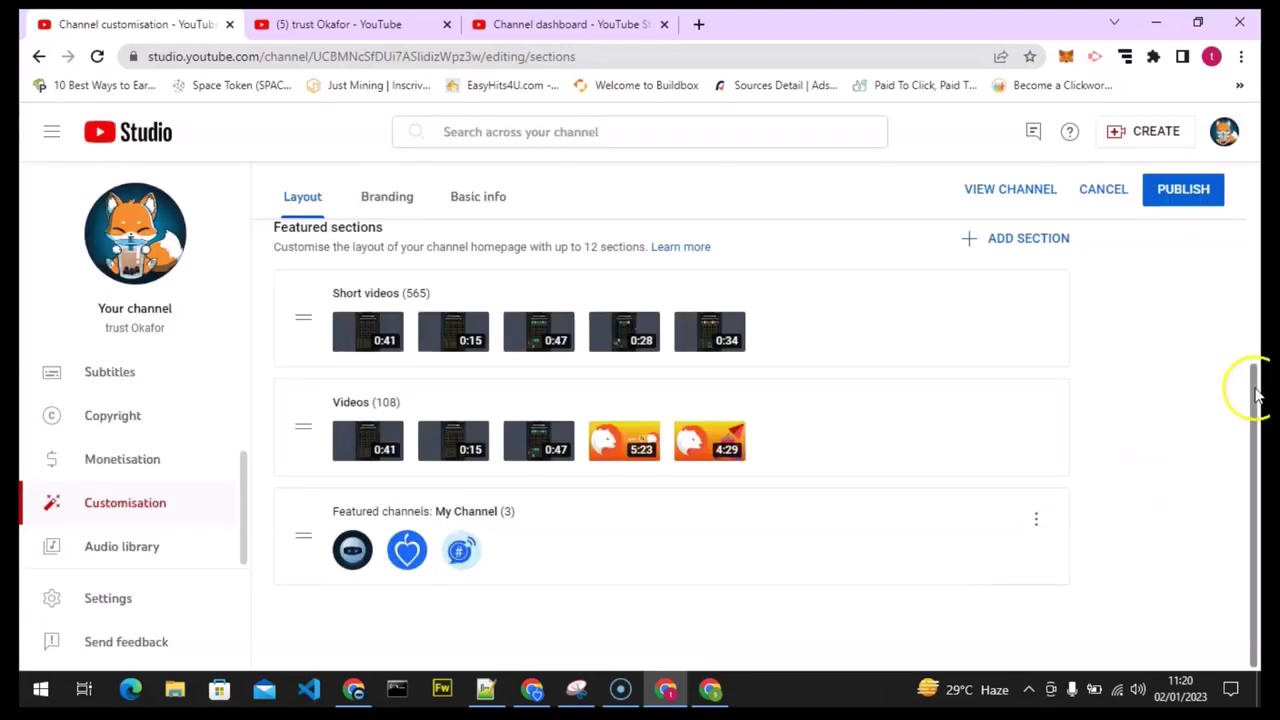
left_click(1199, 192)
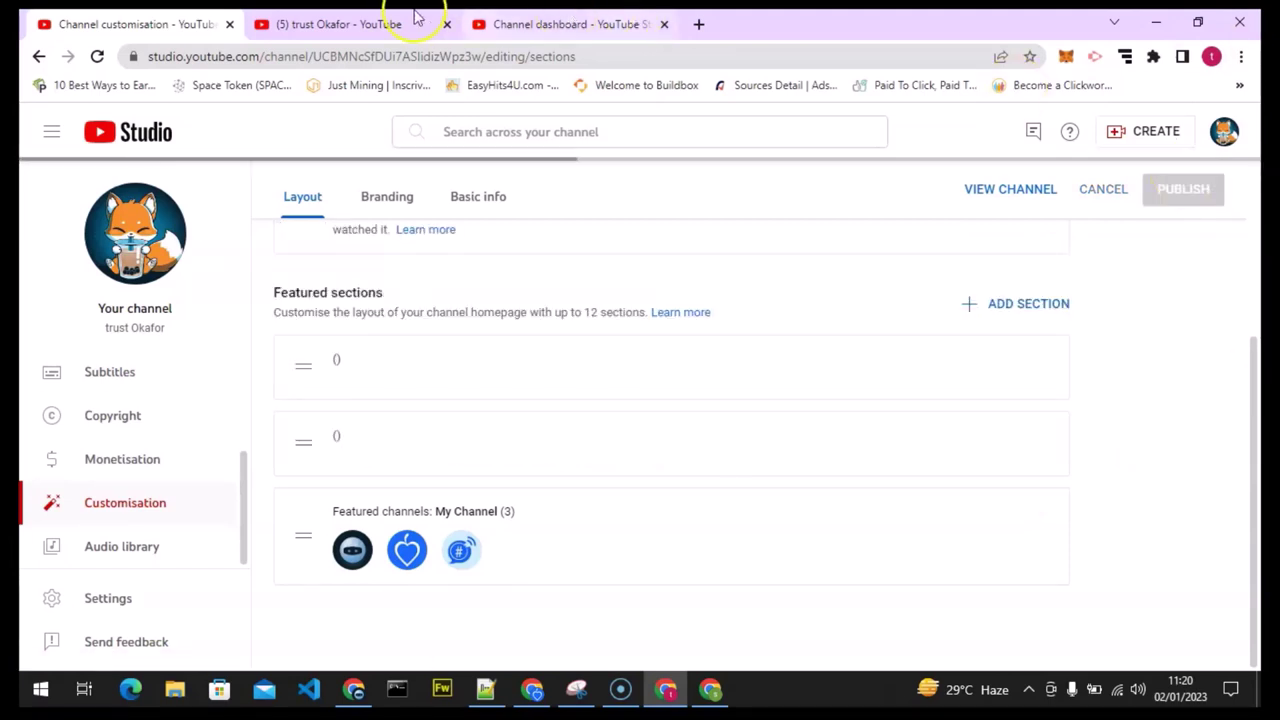
Step: Reload the public channel page and scroll its HOME tab to the My Channel section
left_click(378, 22)
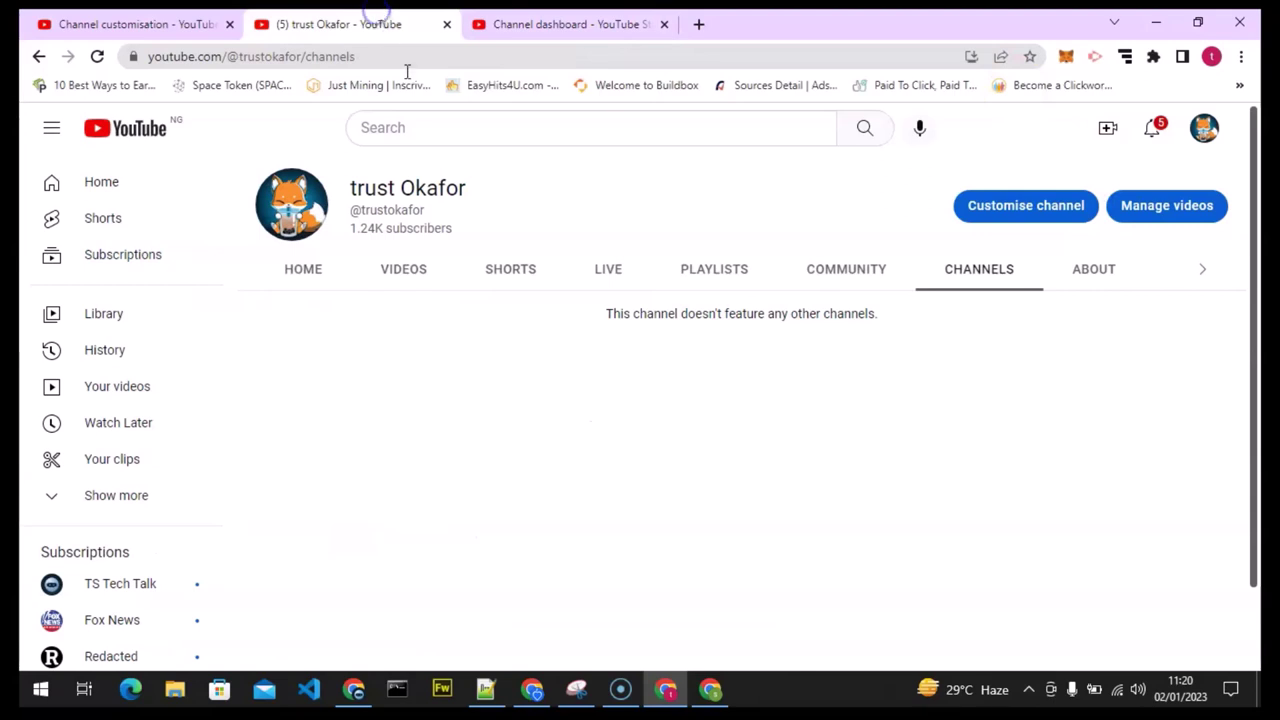
key("F5")
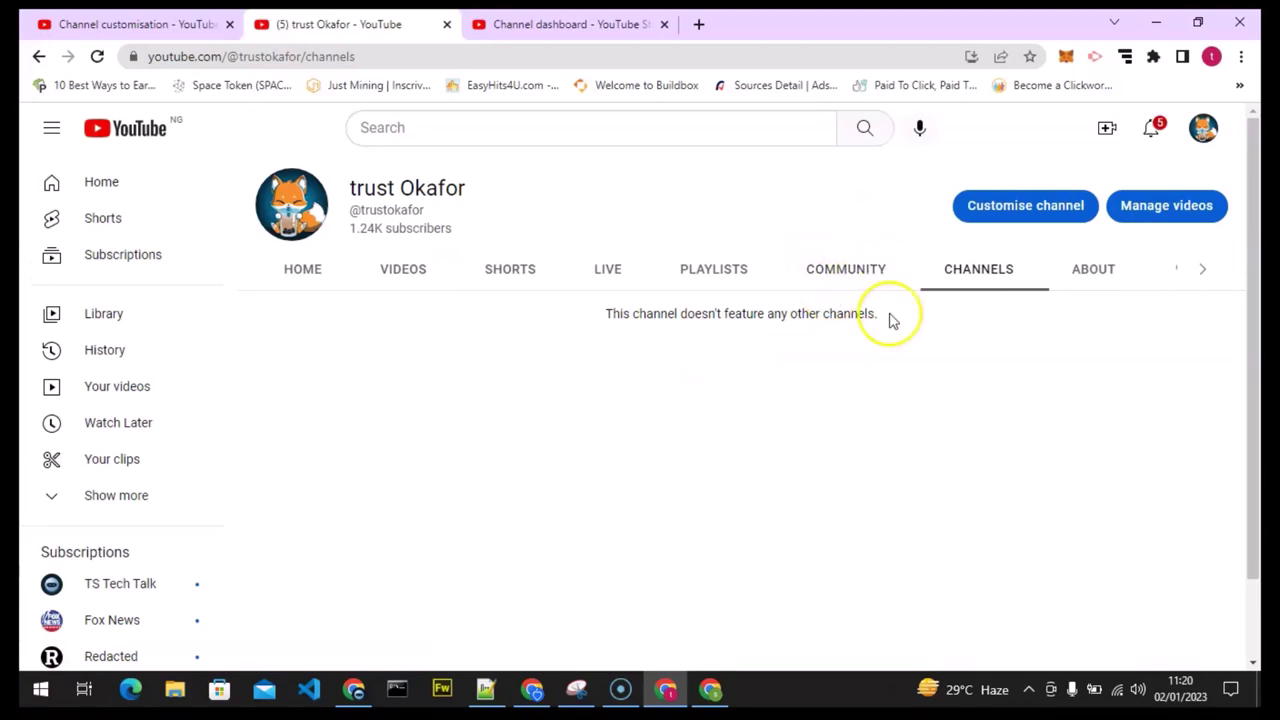
left_click(289, 281)
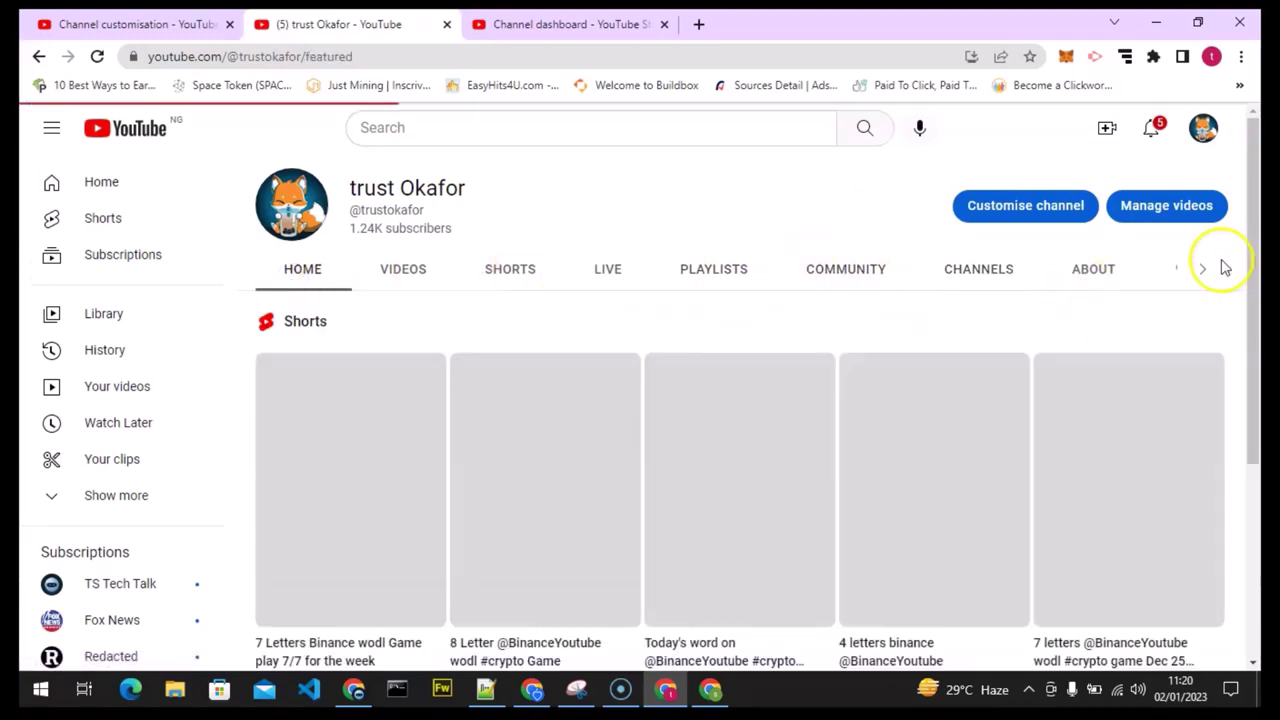
left_click_drag(1260, 234, 1258, 540)
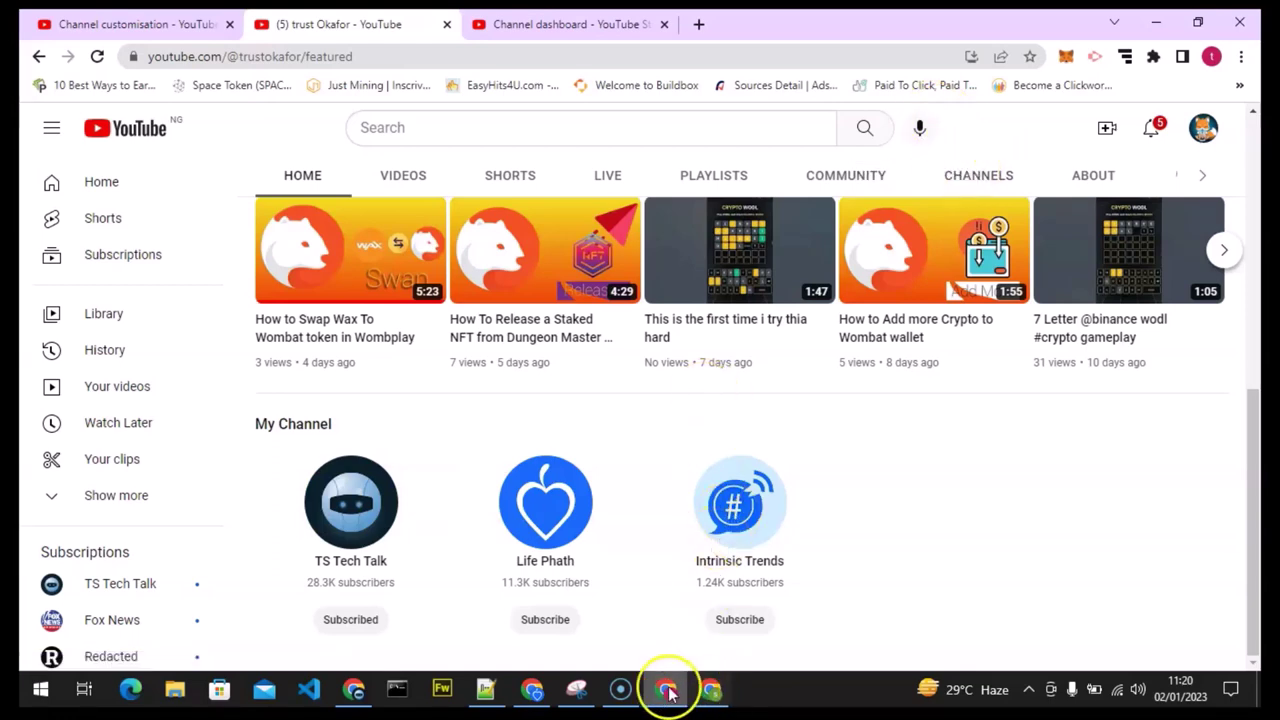
left_click(536, 692)
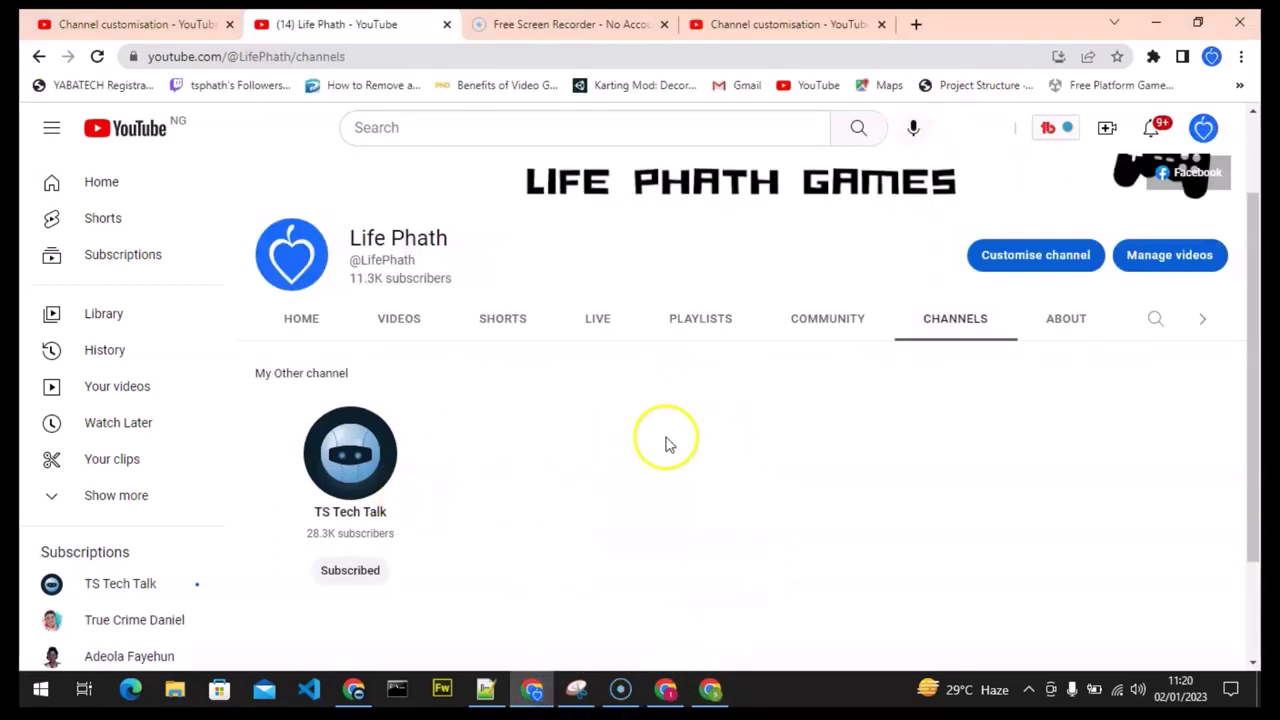
left_click(299, 320)
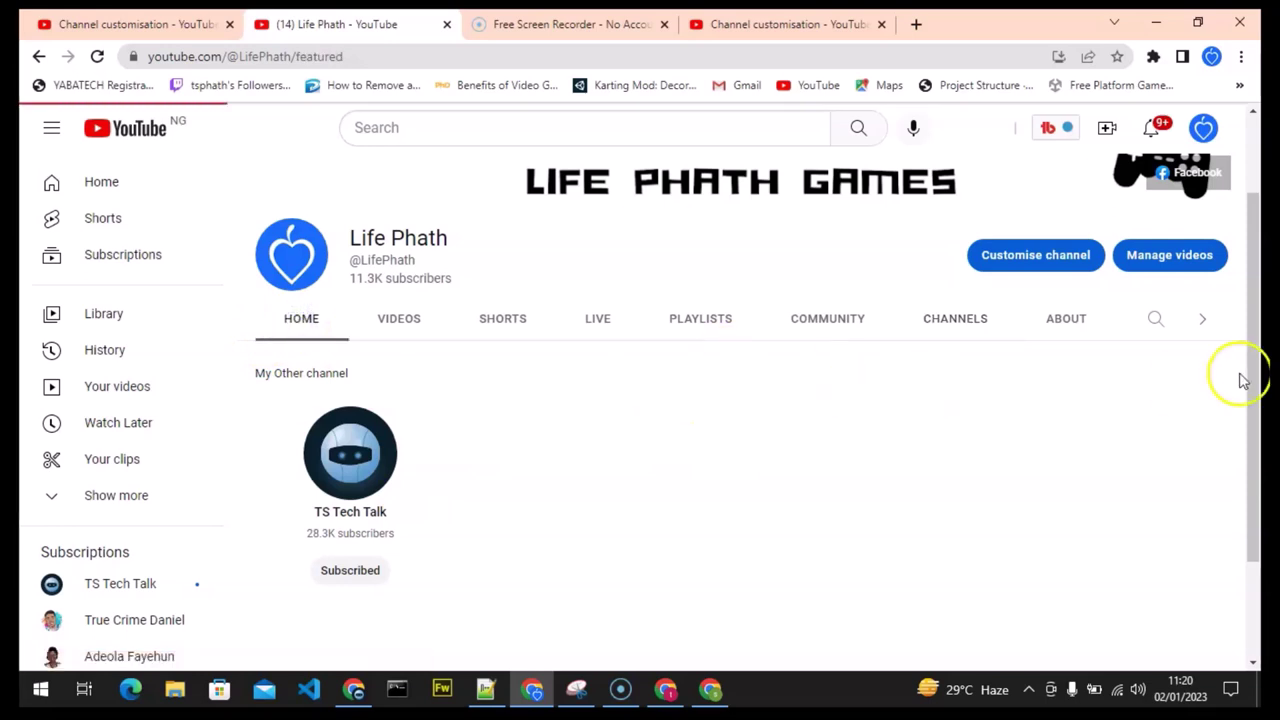
left_click_drag(1262, 207, 1260, 623)
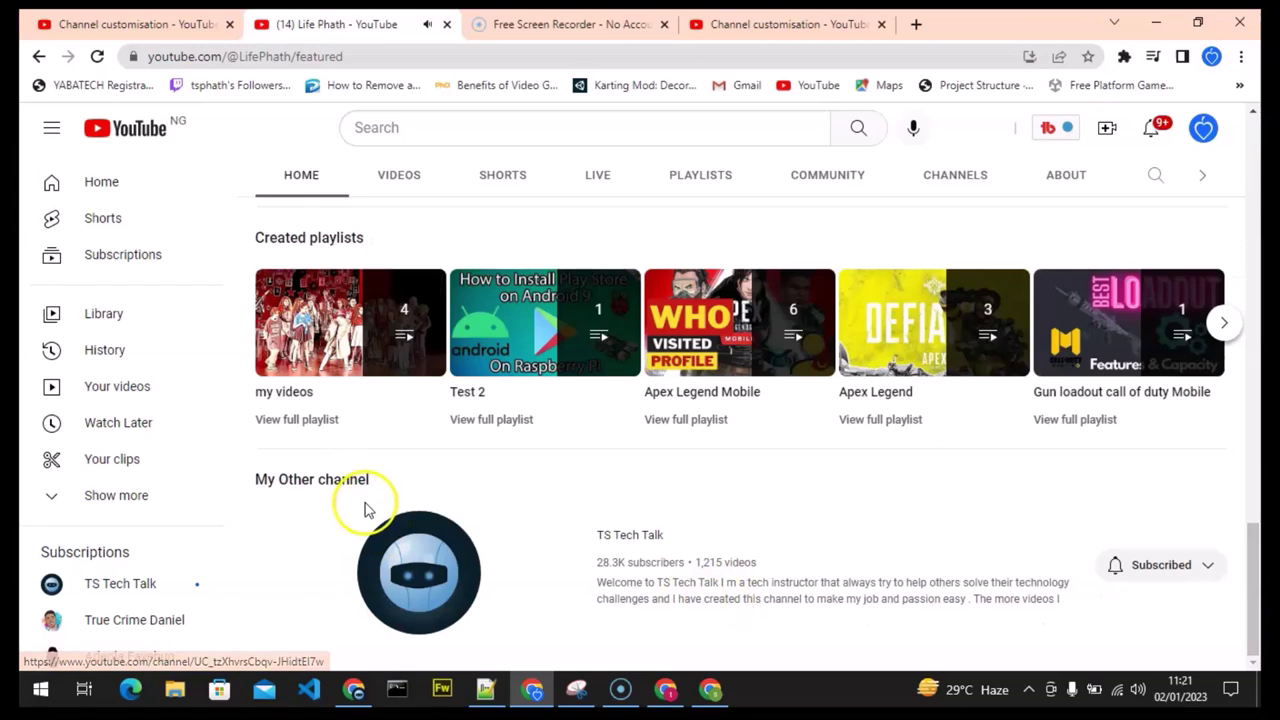
left_click(1258, 250)
left_click_drag(1260, 250, 1260, 150)
scroll(557, 491, "down", 1)
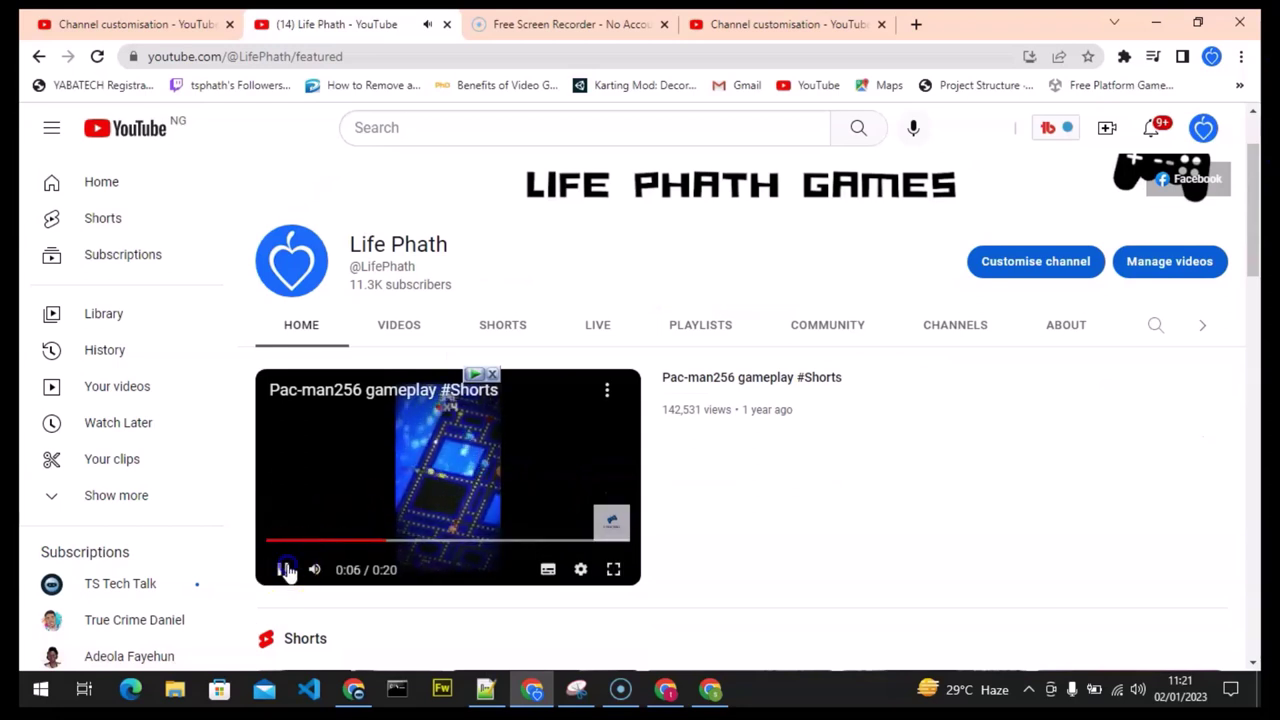
left_click(286, 569)
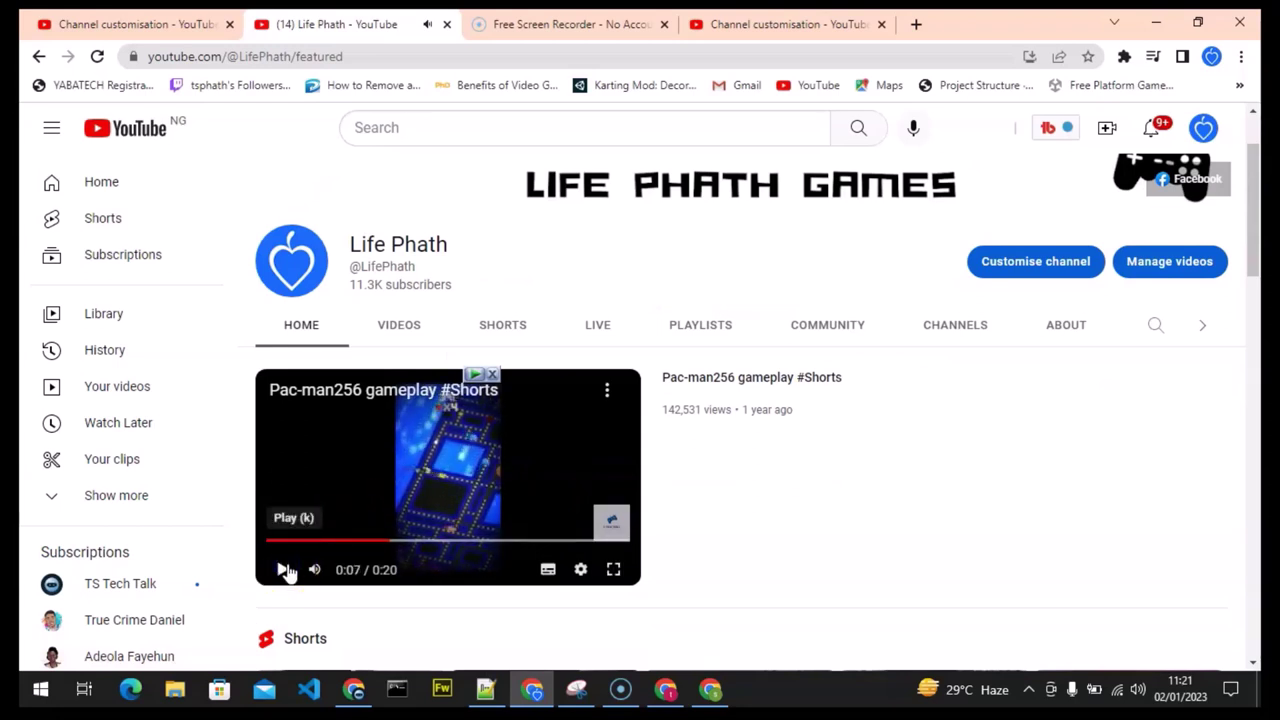